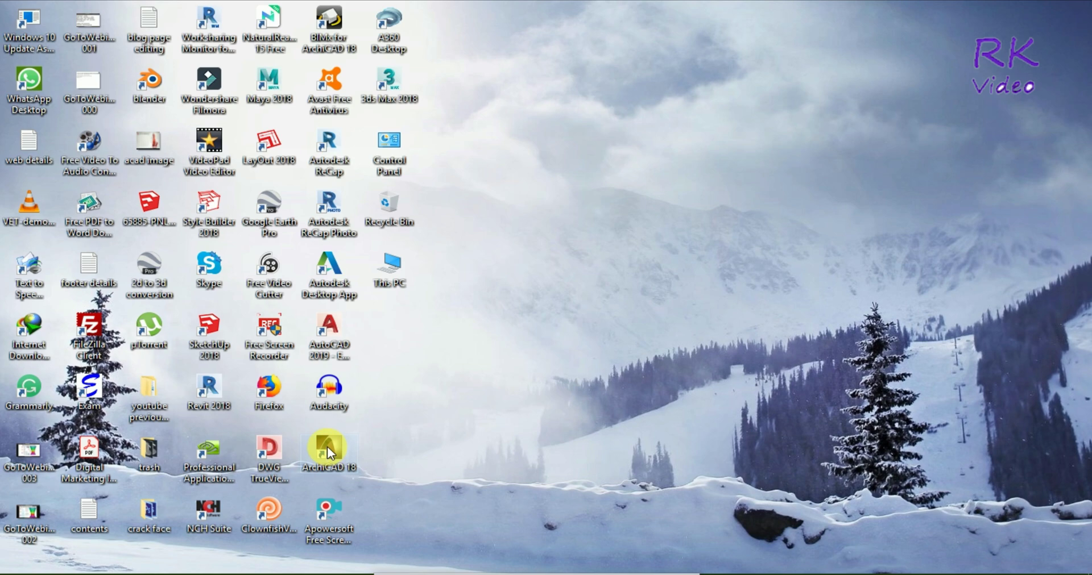
# - Launch ArchiCAD 18 to open the 'one story building_archicad' project on its ground-story plan
pyautogui.doubleClick(326, 446)
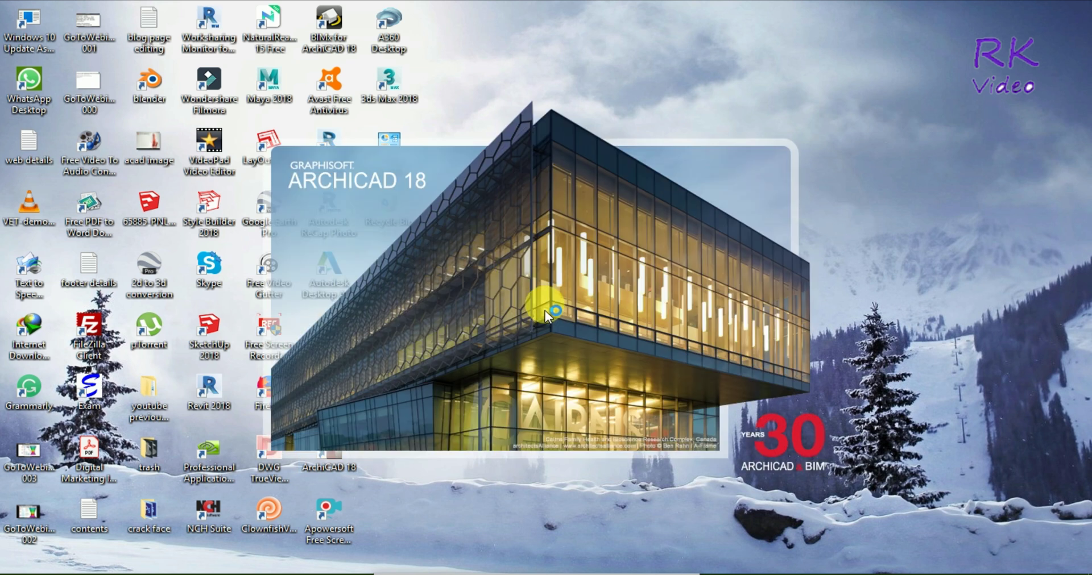
pyautogui.scroll(3, 540, 375)
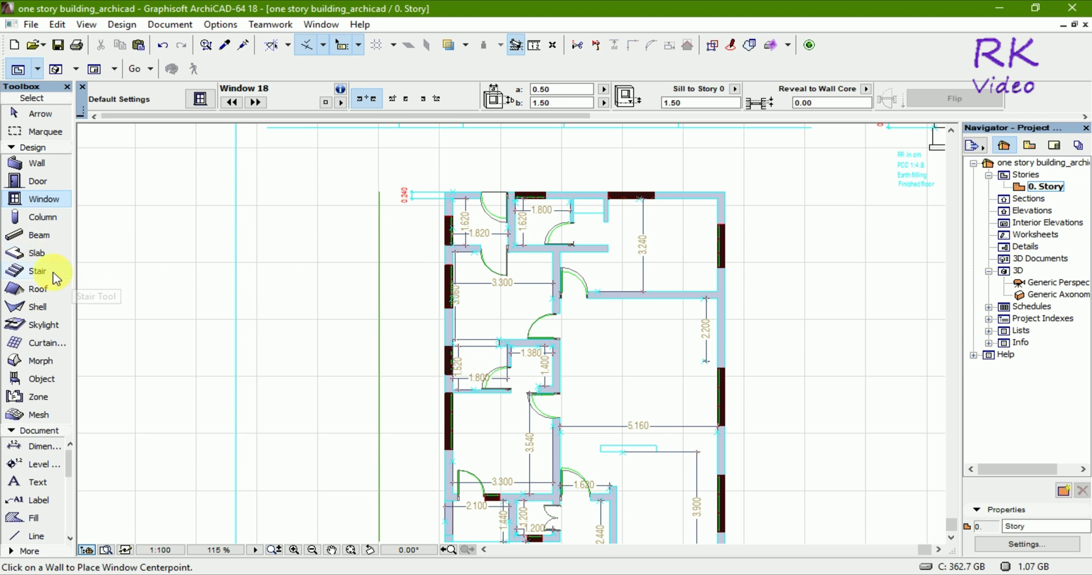
pyautogui.click(36, 253)
pyautogui.scroll(2, 462, 203)
pyautogui.scroll(5, 463, 203)
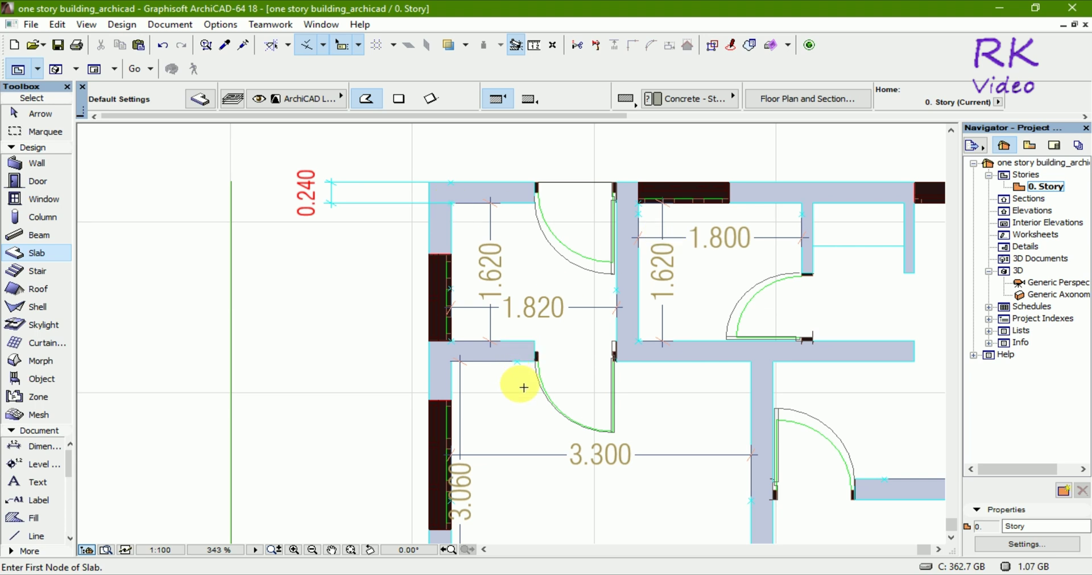
pyautogui.scroll(-7, 556, 334)
pyautogui.press('Escape')
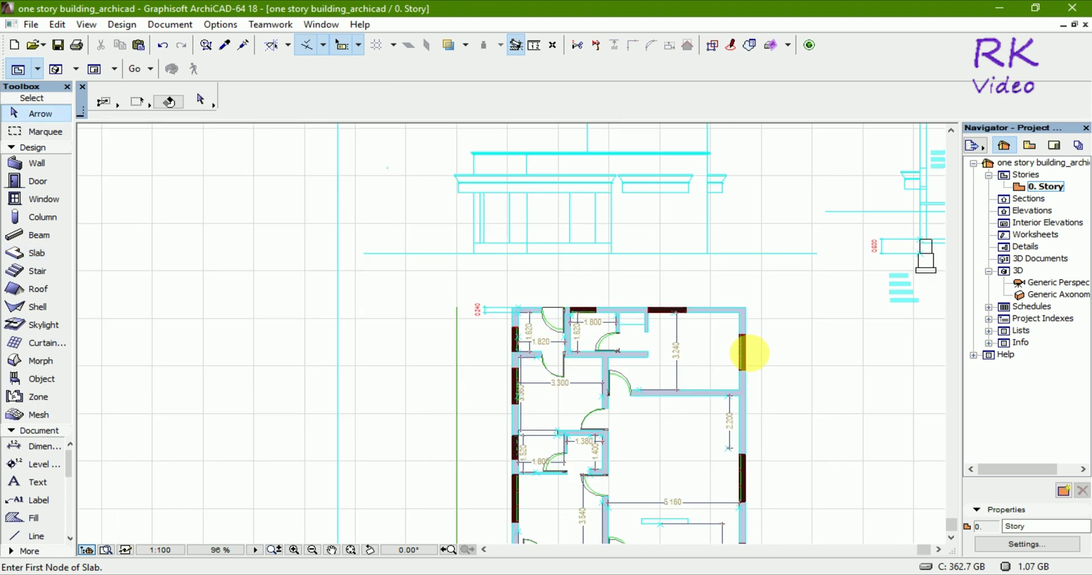
pyautogui.click(742, 323)
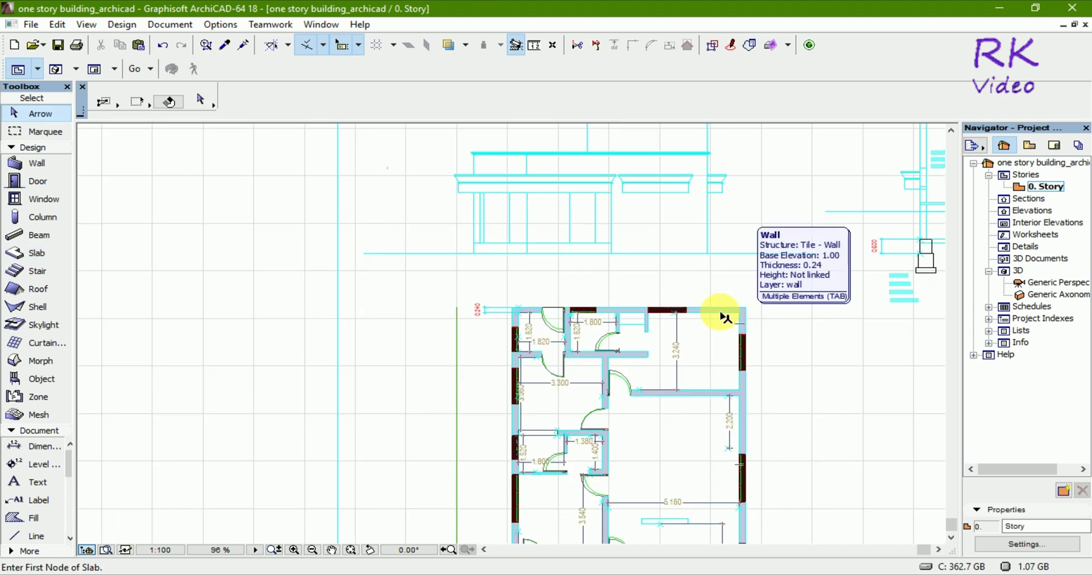
pyautogui.click(201, 101)
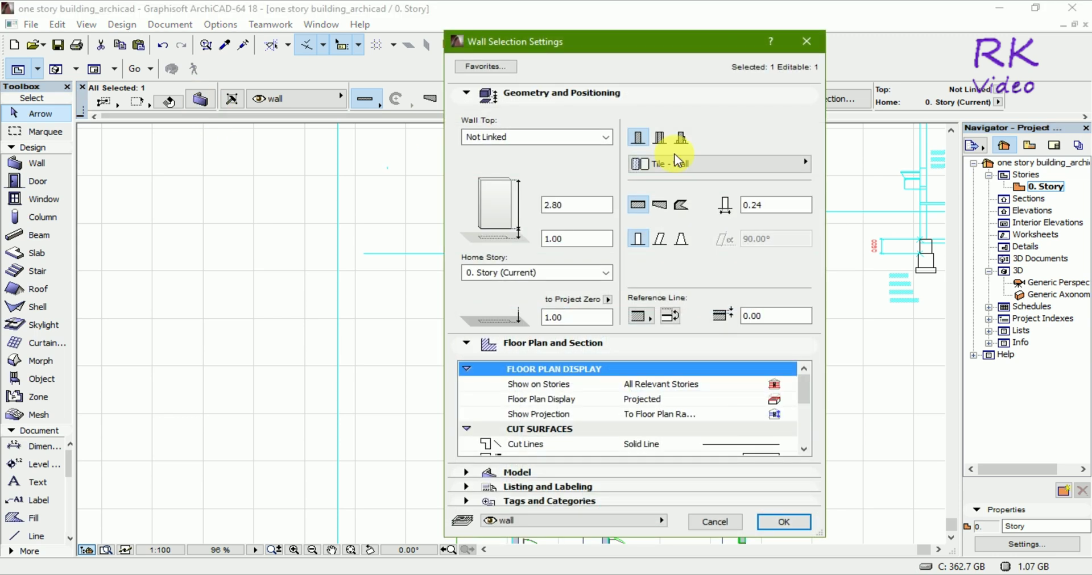
pyautogui.click(806, 40)
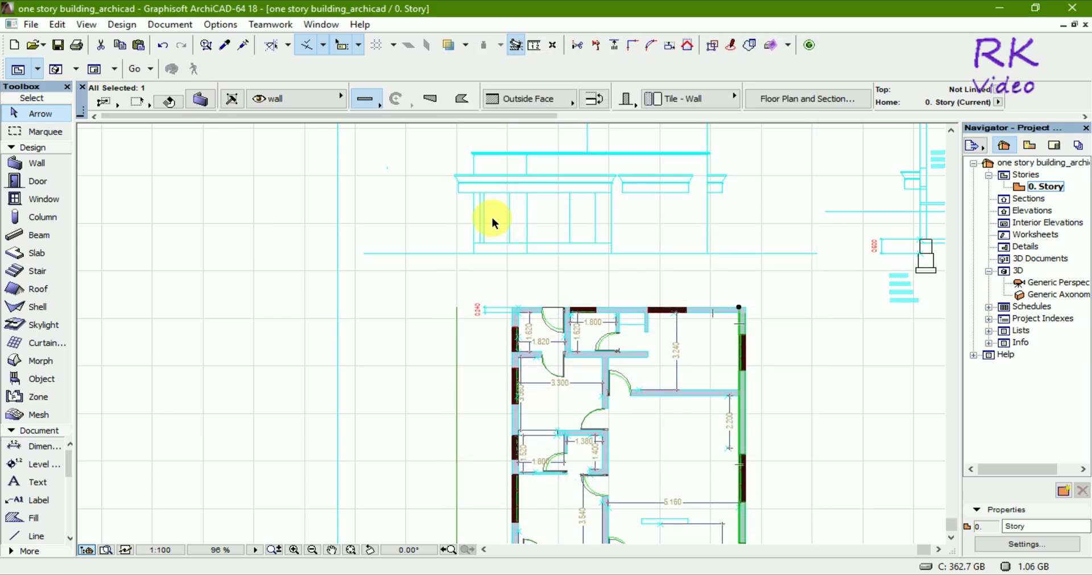
pyautogui.click(367, 313)
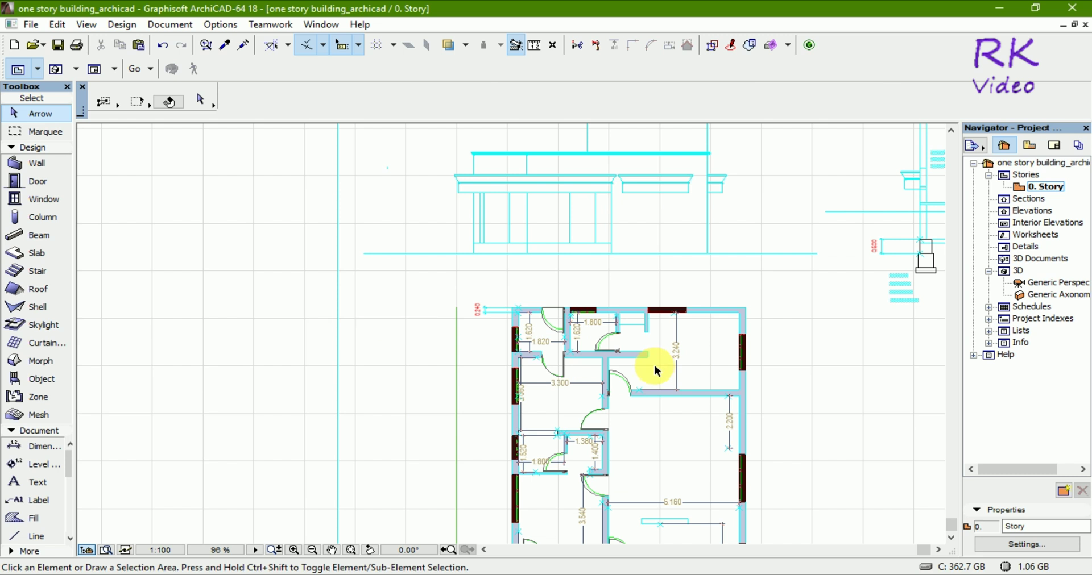
# - Start a slab at the top-left outer wall corner with the Slab tool
pyautogui.click(44, 257)
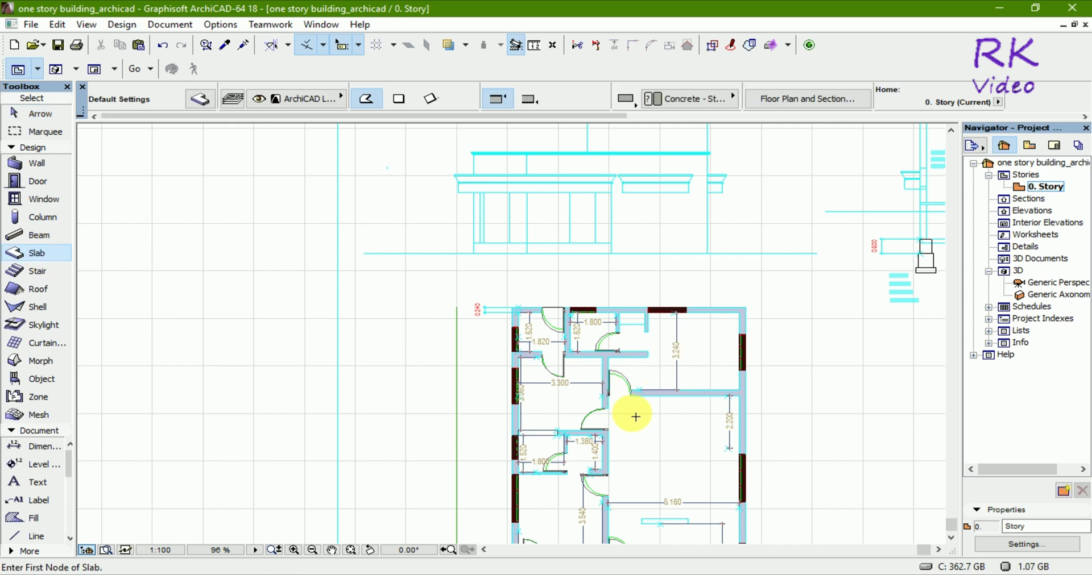
pyautogui.scroll(3, 514, 313)
pyautogui.scroll(3, 514, 313)
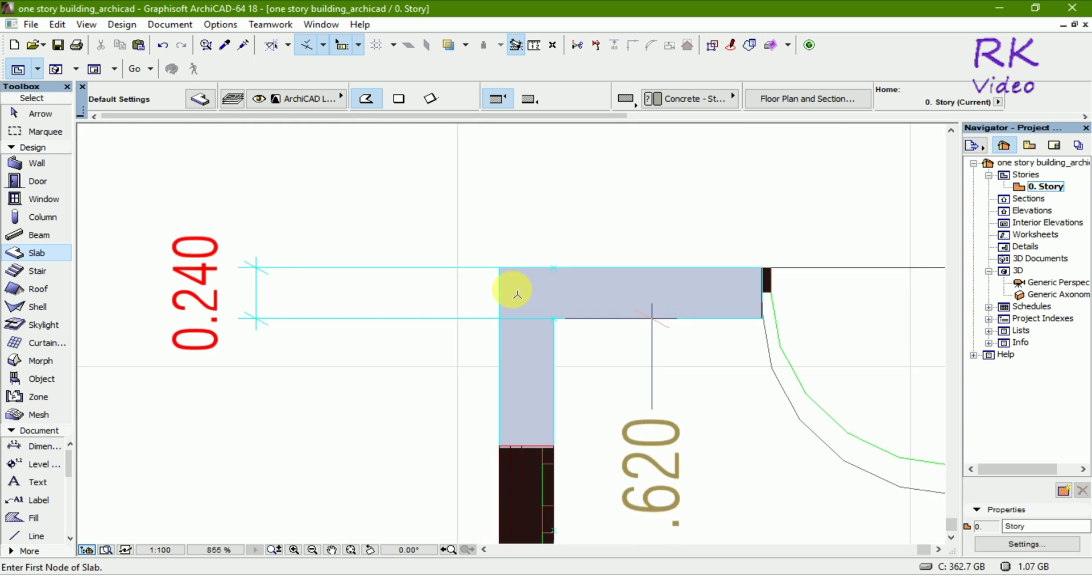
pyautogui.scroll(3, 508, 287)
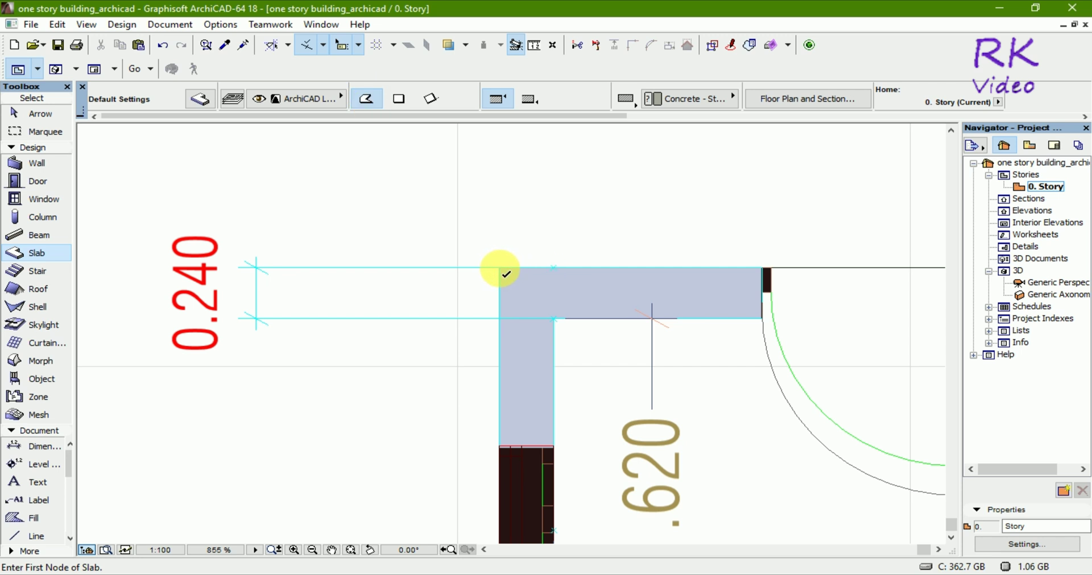
pyautogui.click(501, 269)
pyautogui.scroll(-3, 358, 281)
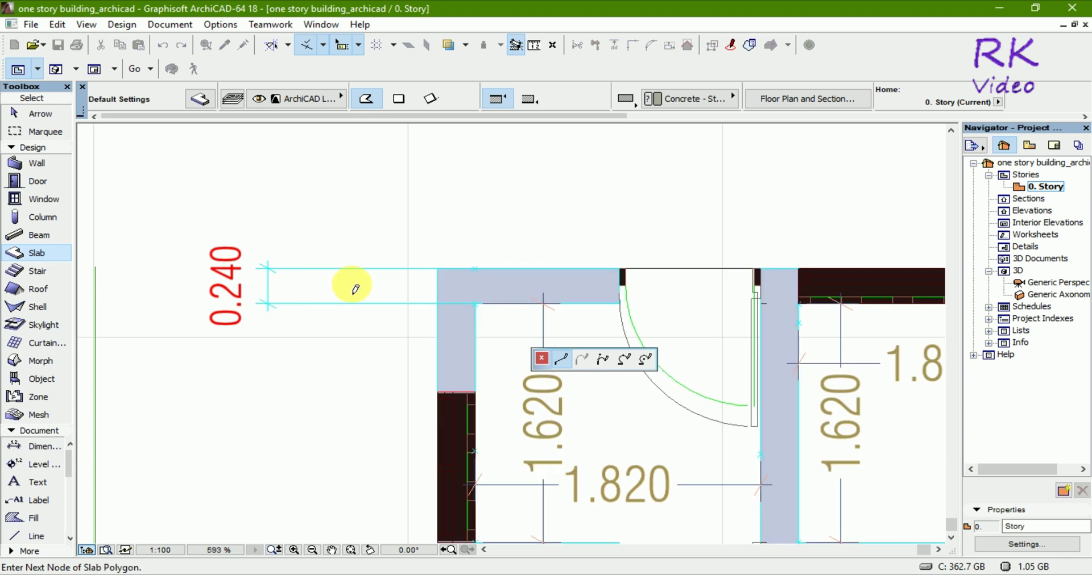
pyautogui.scroll(-2, 392, 276)
pyautogui.scroll(-4, 421, 269)
pyautogui.scroll(-2, 434, 239)
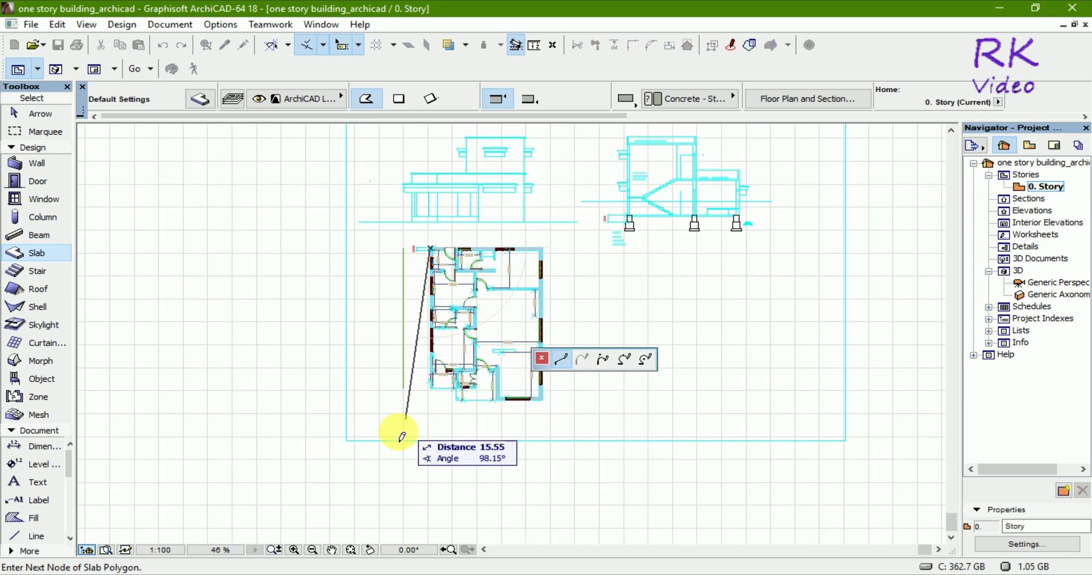
pyautogui.scroll(4, 449, 401)
pyautogui.scroll(3, 434, 366)
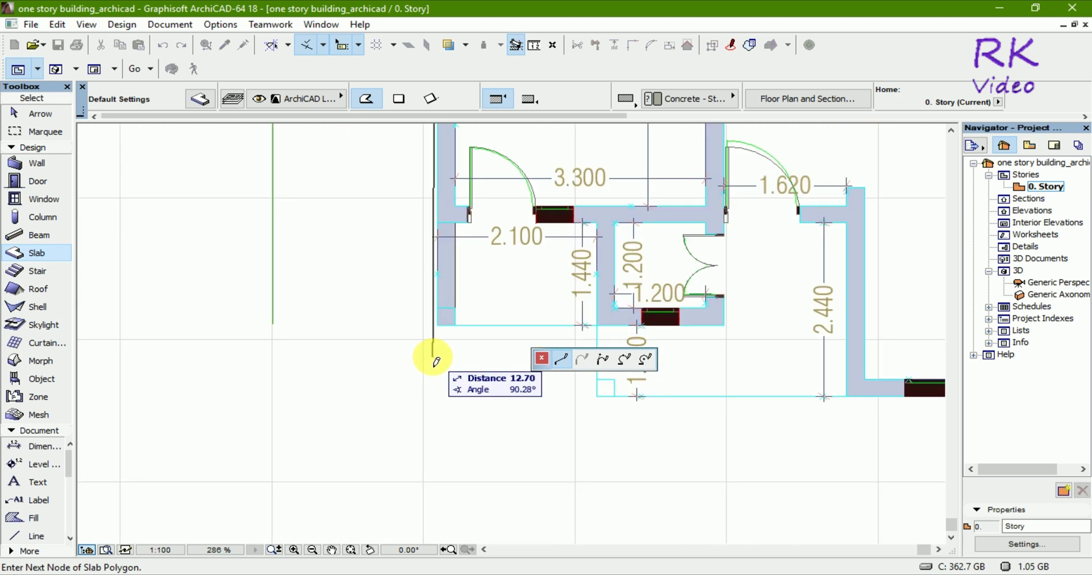
pyautogui.scroll(2, 435, 349)
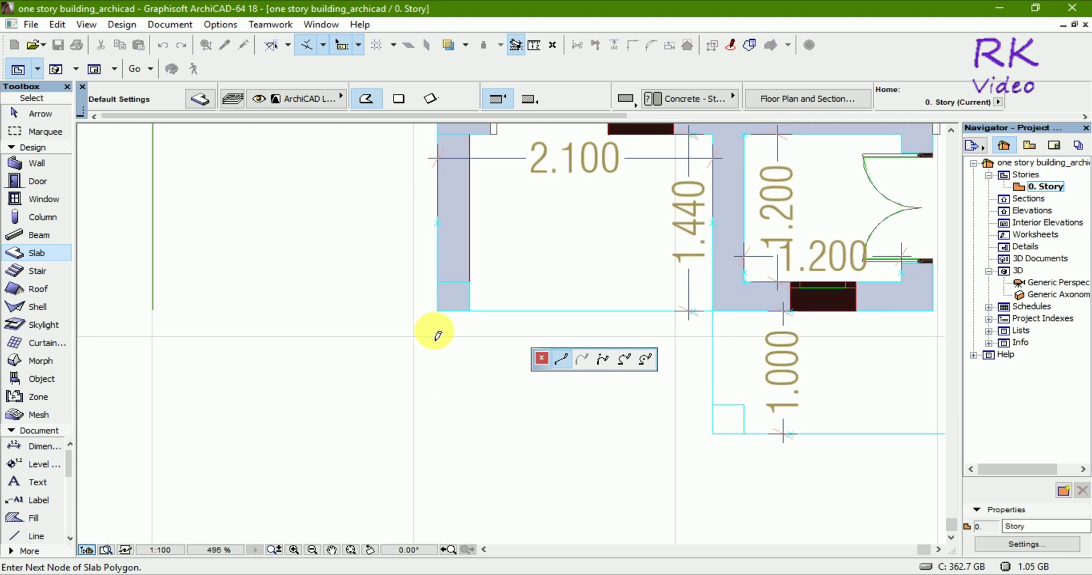
# - Trace the slab through the lower-left, 2.10 right, 1.00 down and top-right corners, closing at the start
pyautogui.click(438, 312)
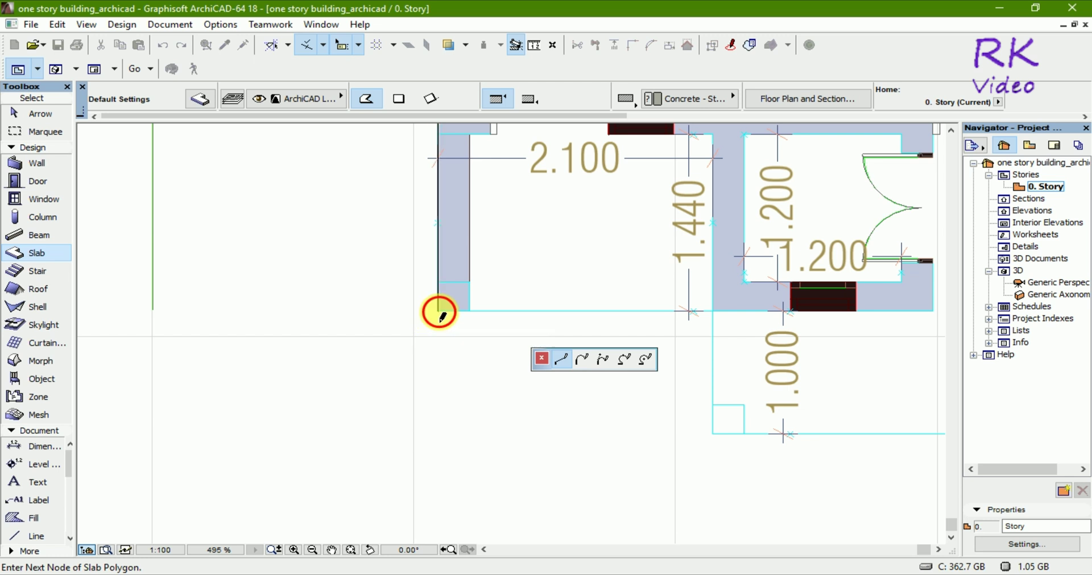
pyautogui.click(713, 311)
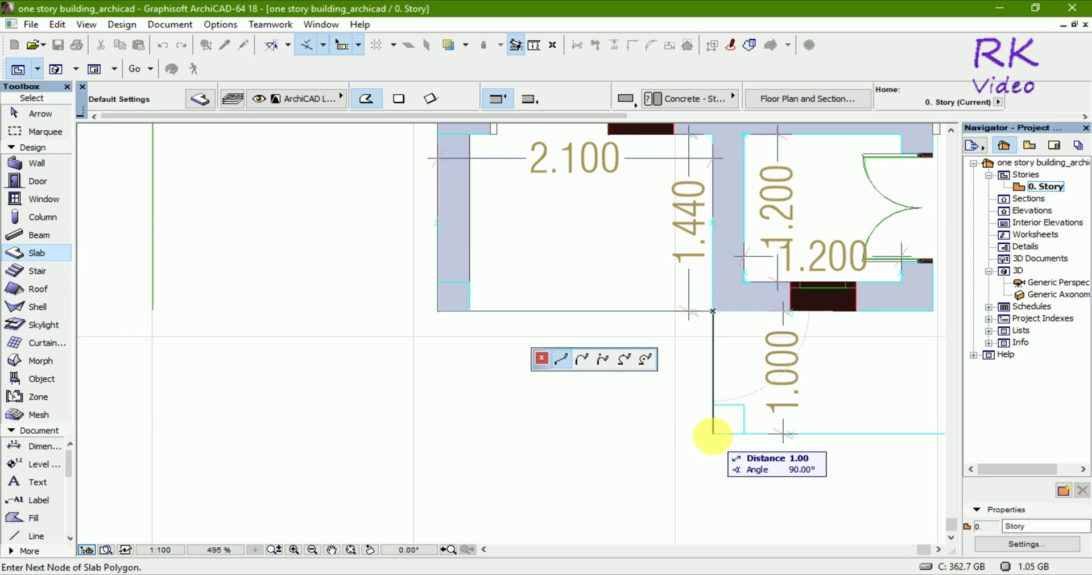
pyautogui.click(714, 435)
pyautogui.scroll(-3, 361, 419)
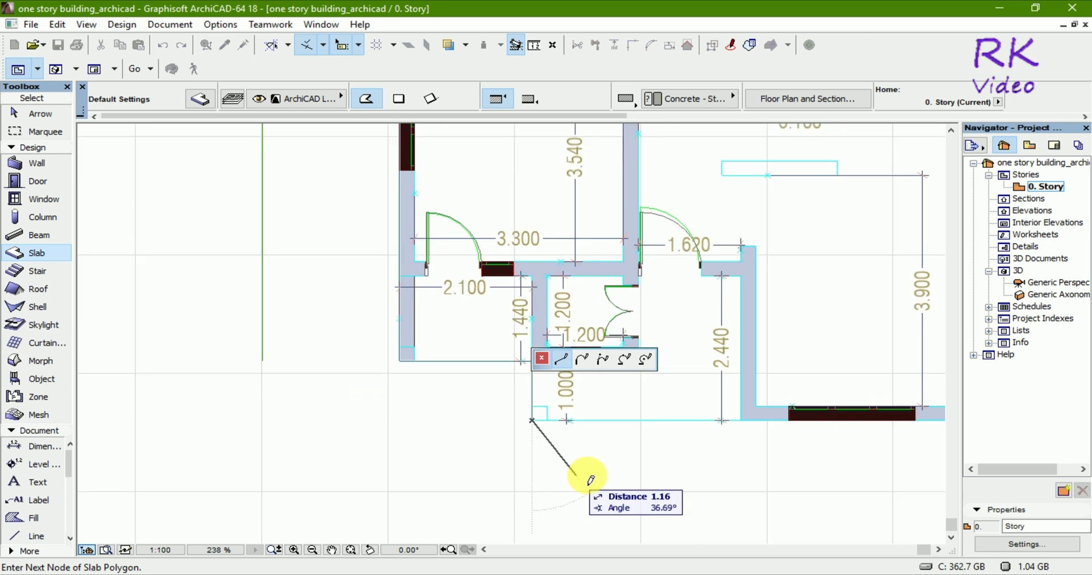
pyautogui.scroll(-2, 584, 473)
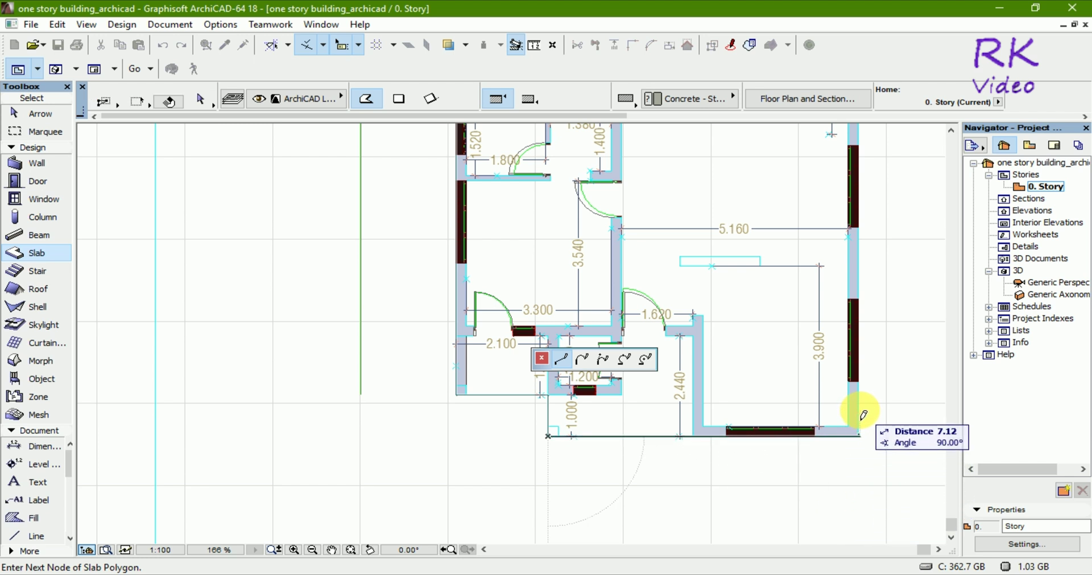
pyautogui.scroll(5, 862, 415)
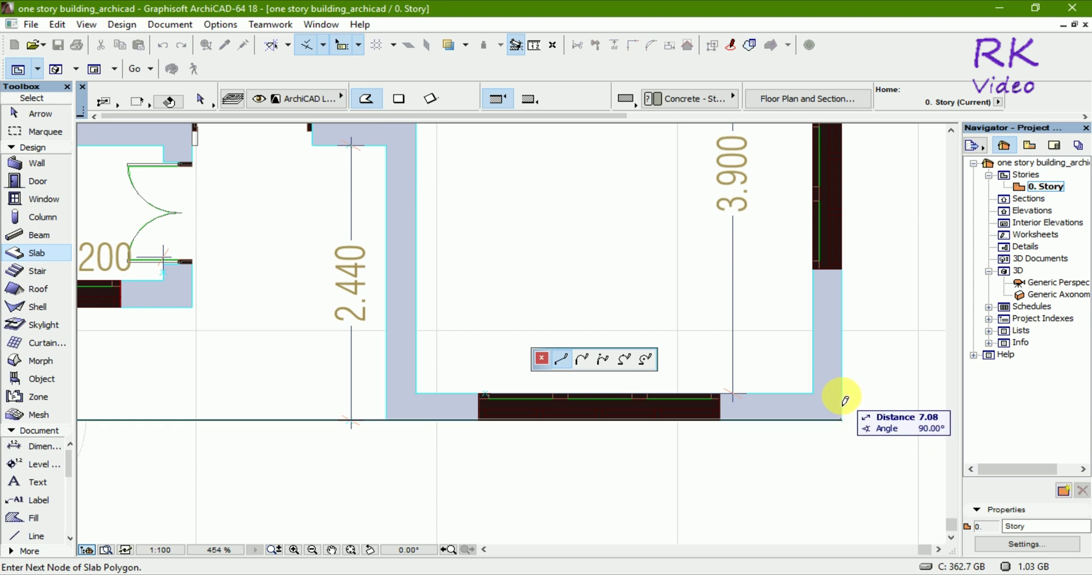
pyautogui.scroll(-5, 787, 495)
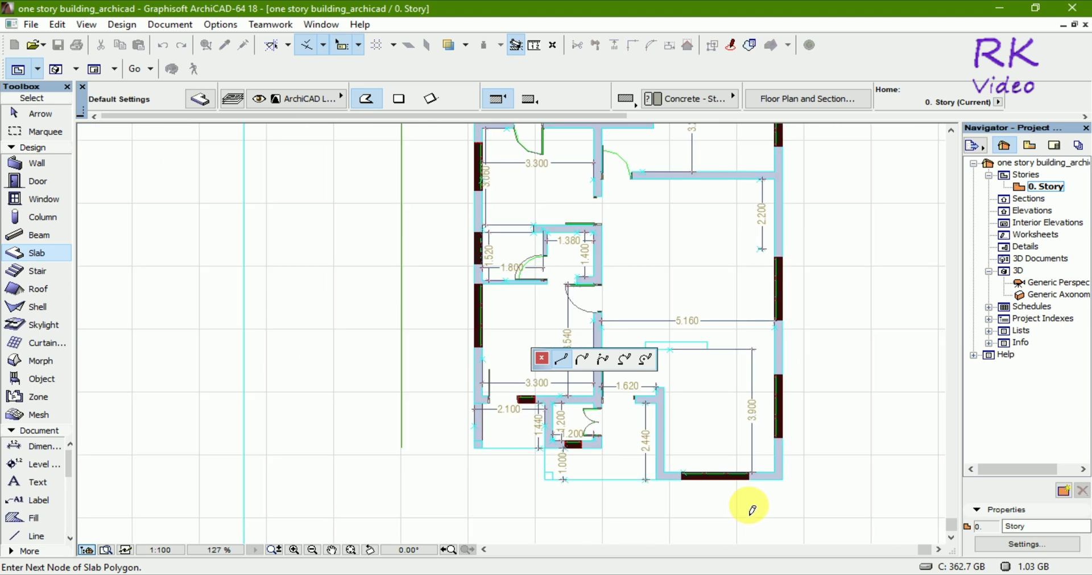
pyautogui.scroll(-3, 751, 506)
pyautogui.scroll(5, 765, 249)
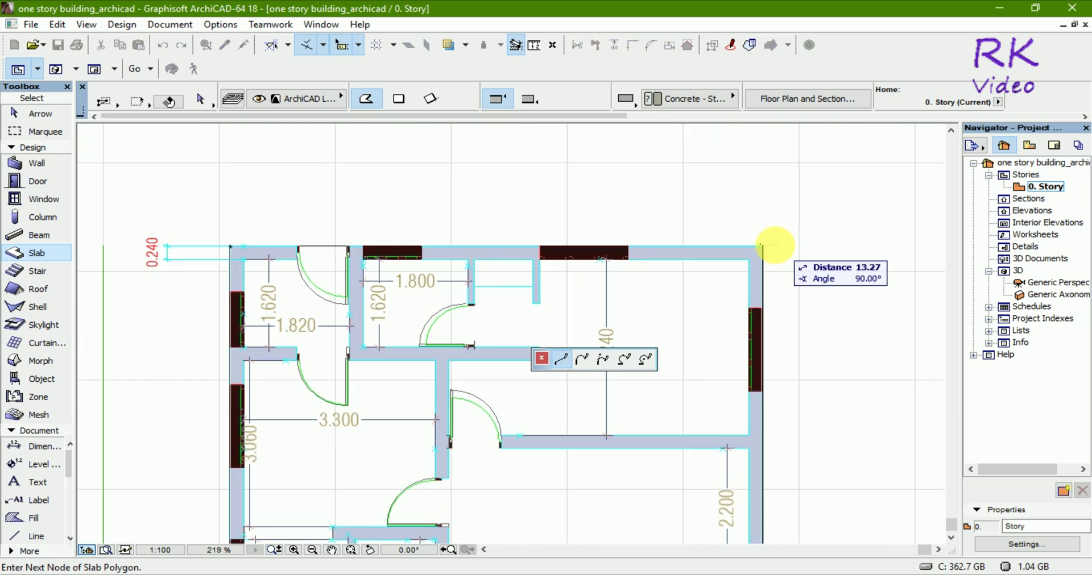
pyautogui.click(765, 249)
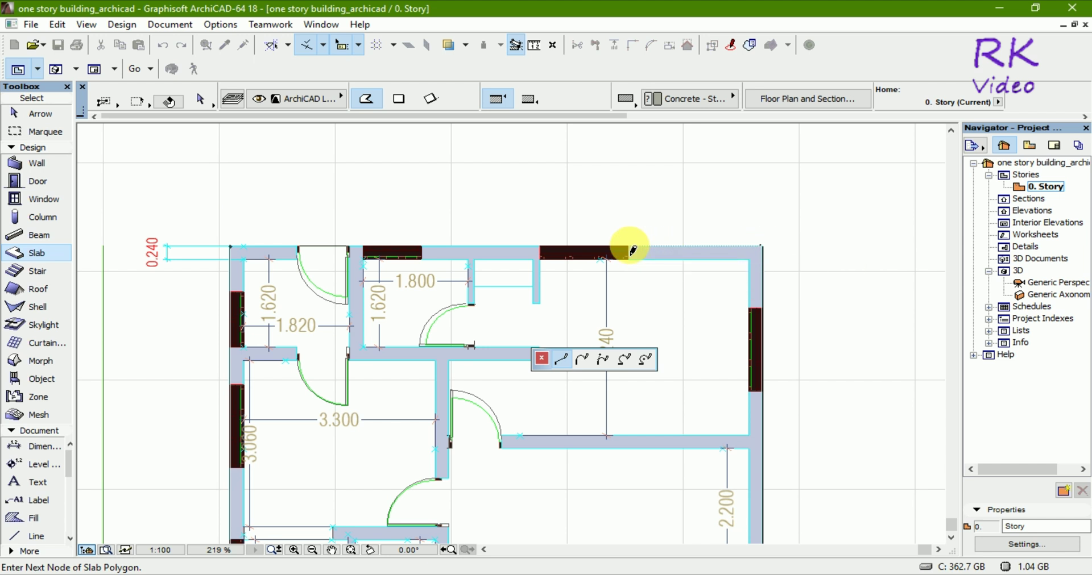
pyautogui.click(235, 251)
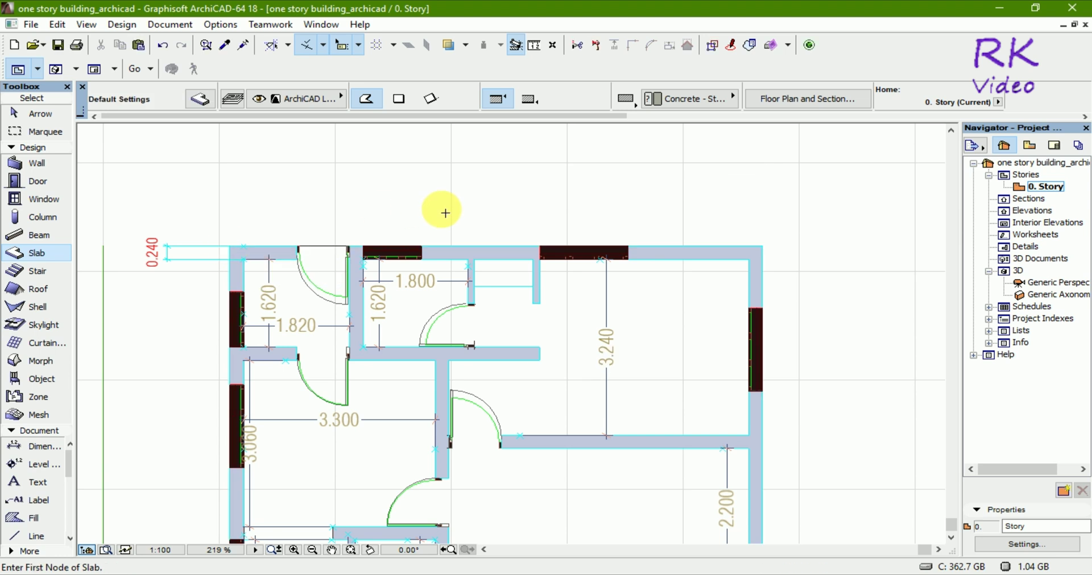
# - Exit slab drawing and select the left exterior wall
pyautogui.scroll(-2, 488, 231)
pyautogui.scroll(-3, 494, 237)
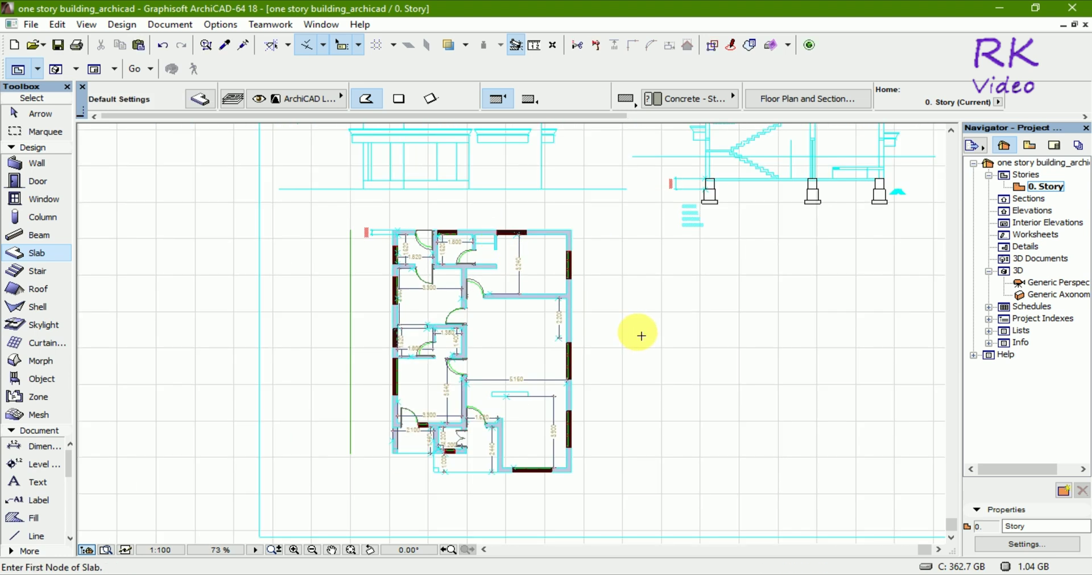
pyautogui.press('Escape')
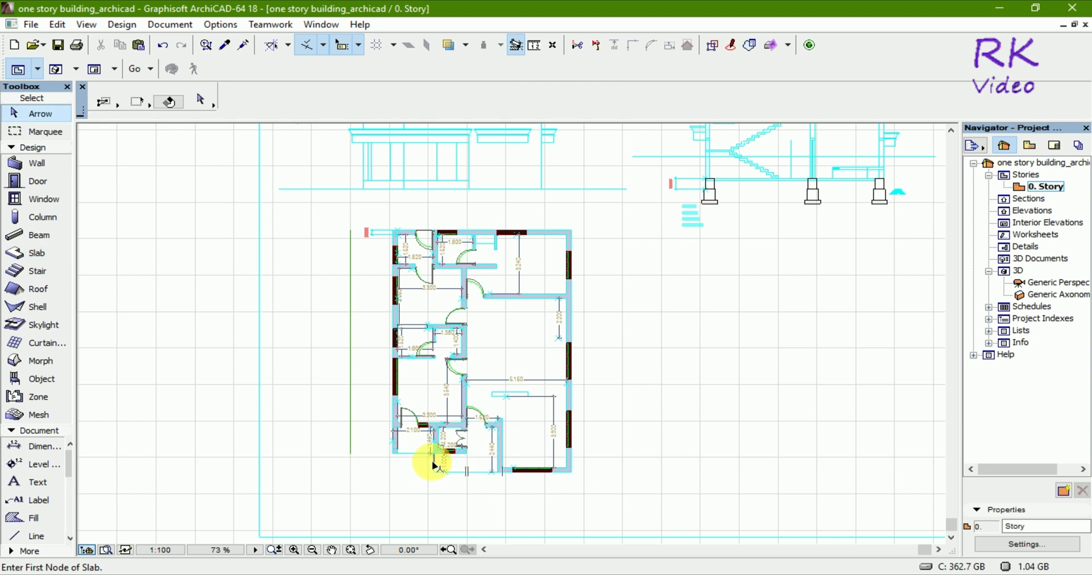
pyautogui.click(397, 417)
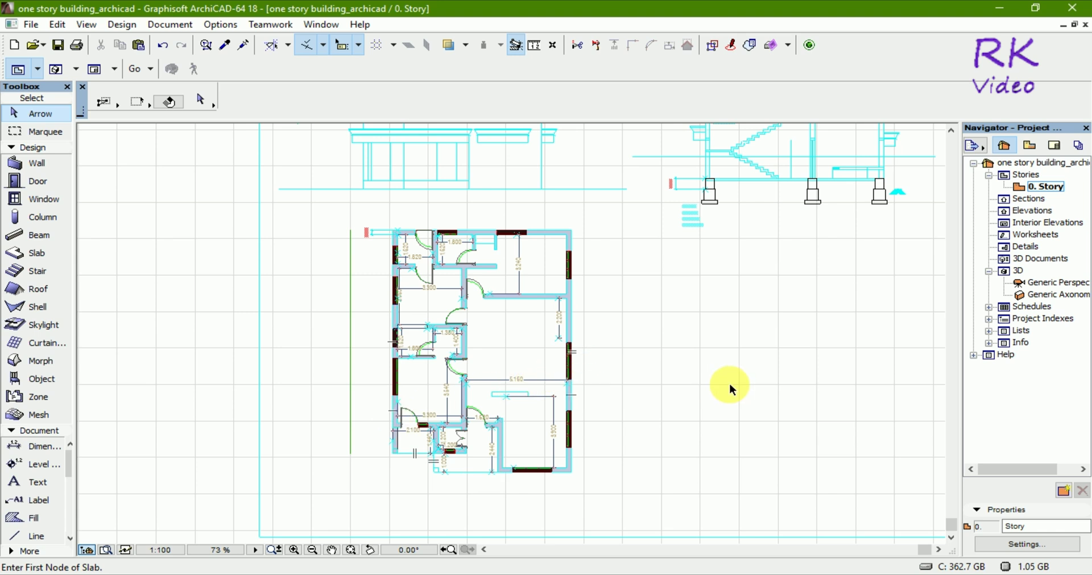
# - Switch to the 3D view with F3 and select the floor slab at the building's base
pyautogui.press('F3')
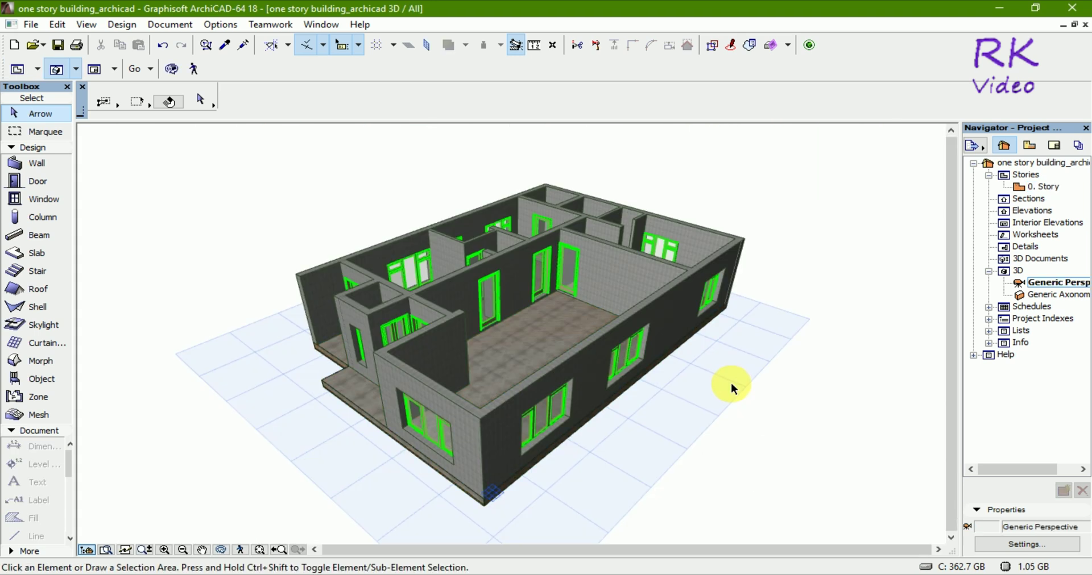
pyautogui.scroll(1, 477, 513)
pyautogui.scroll(3, 476, 510)
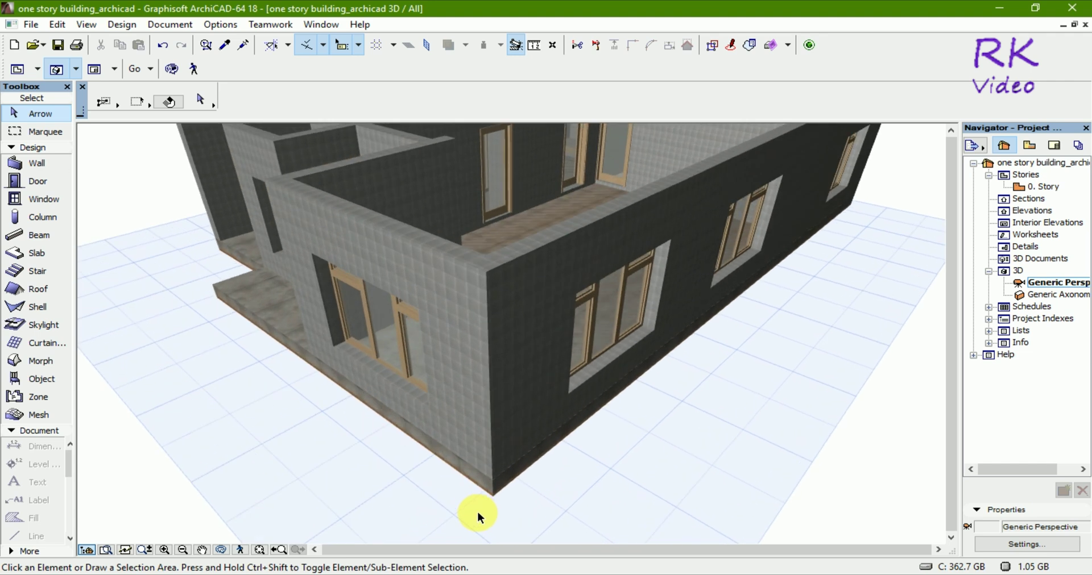
pyautogui.scroll(2, 476, 511)
pyautogui.scroll(2, 477, 511)
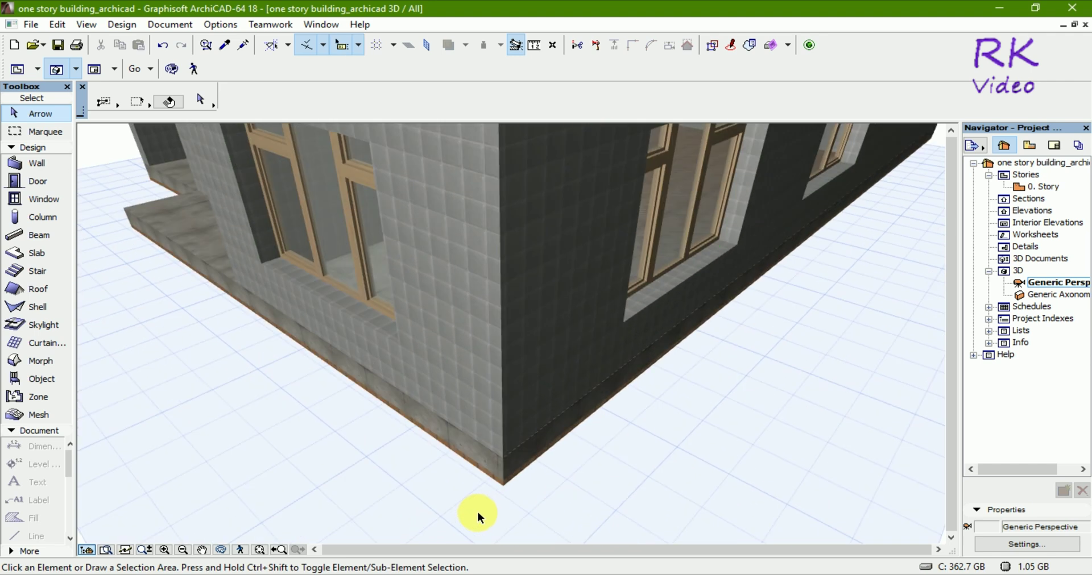
pyautogui.click(504, 467)
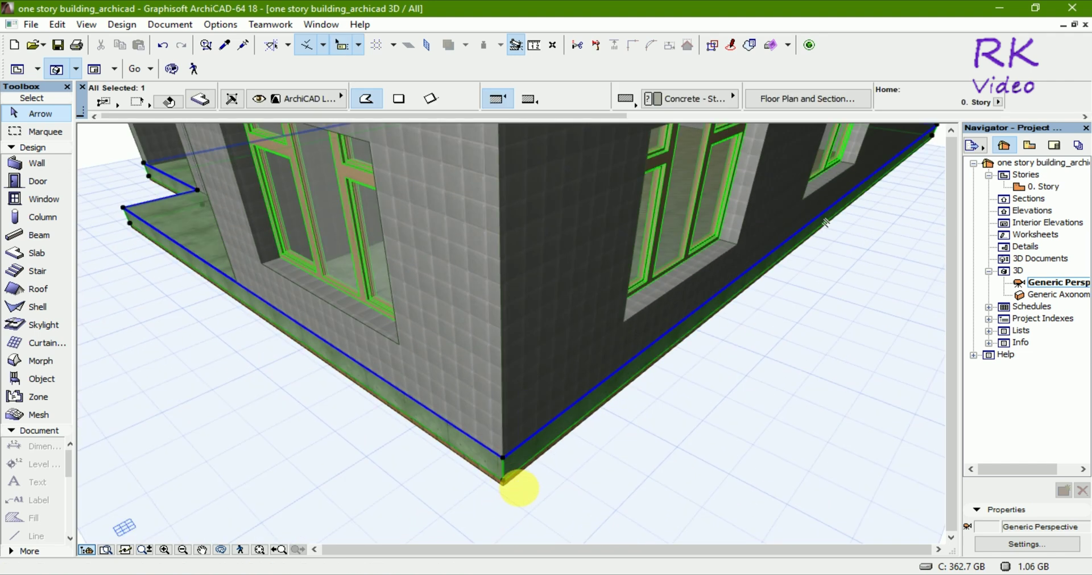
pyautogui.scroll(-3, 488, 512)
pyautogui.scroll(-2, 486, 511)
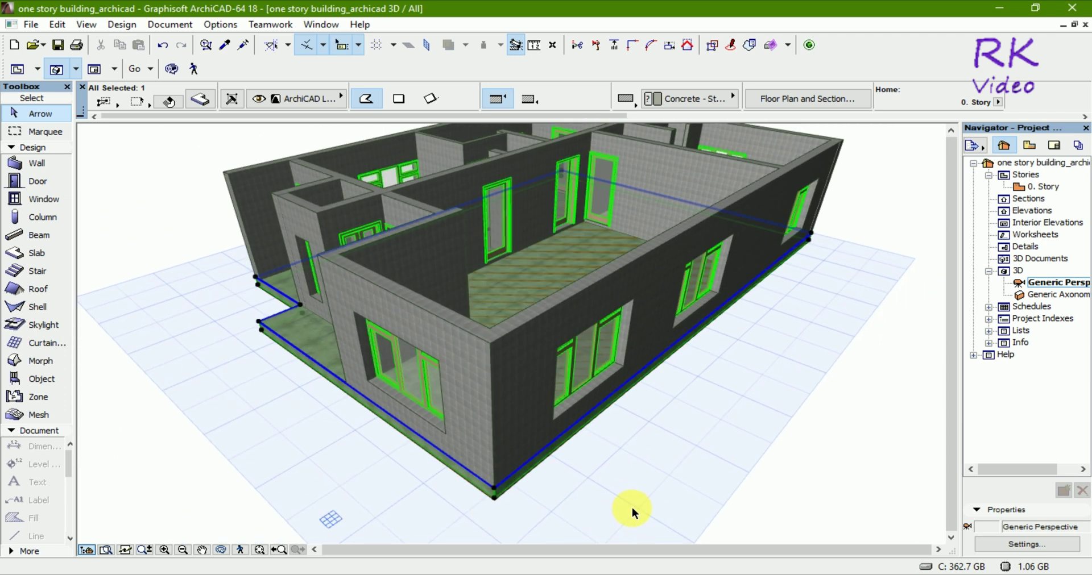
# - Move the slab with Ctrl+D from its bottom corner up to the matching wall-top corner
pyautogui.hotkey('ctrl', 'd')
pyautogui.scroll(2, 504, 516)
pyautogui.scroll(1, 484, 493)
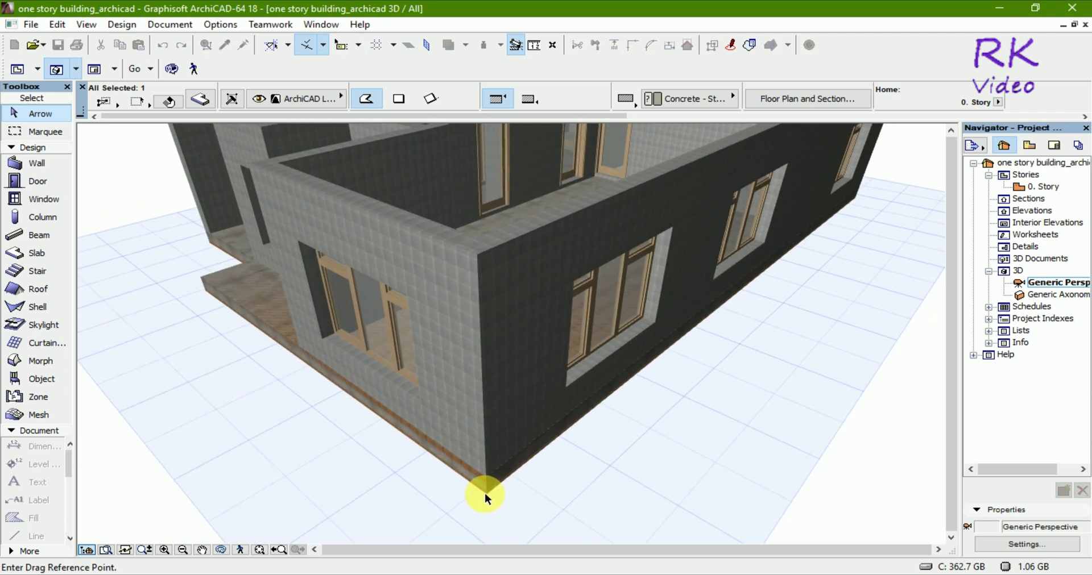
pyautogui.click(488, 496)
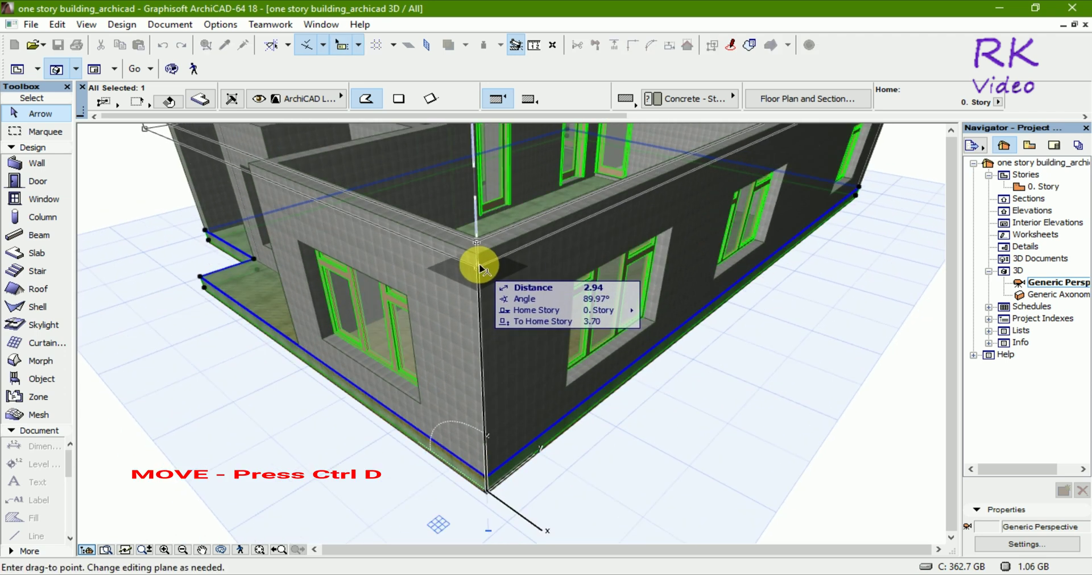
pyautogui.click(477, 257)
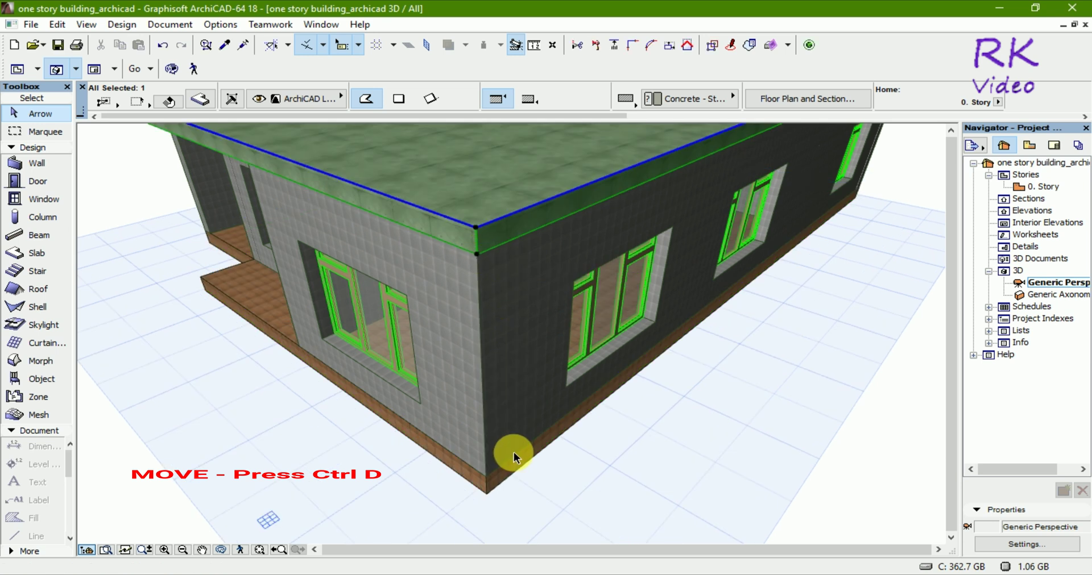
pyautogui.scroll(-2, 629, 464)
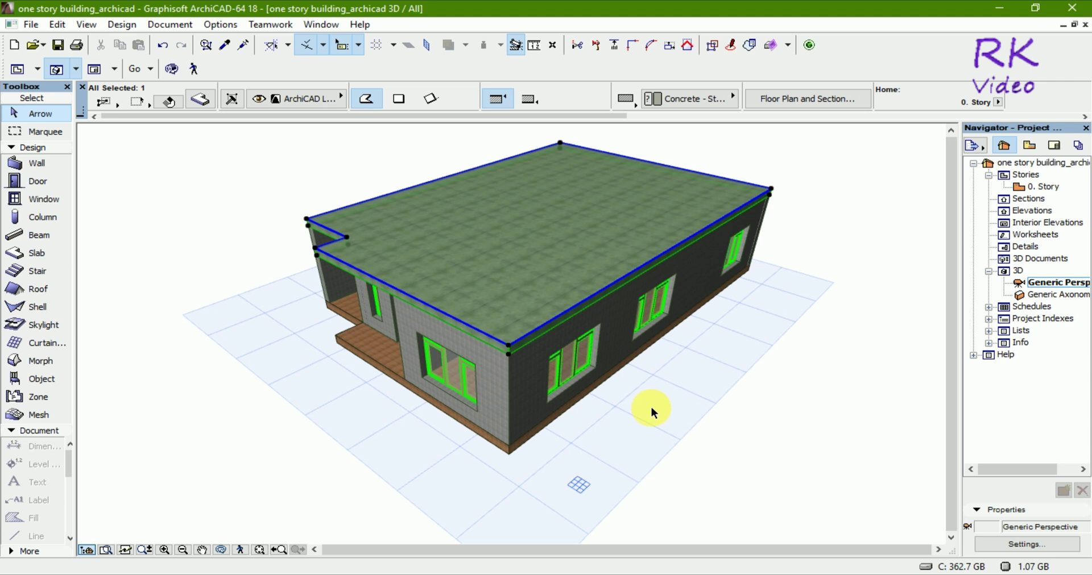
pyautogui.scroll(-1, 565, 407)
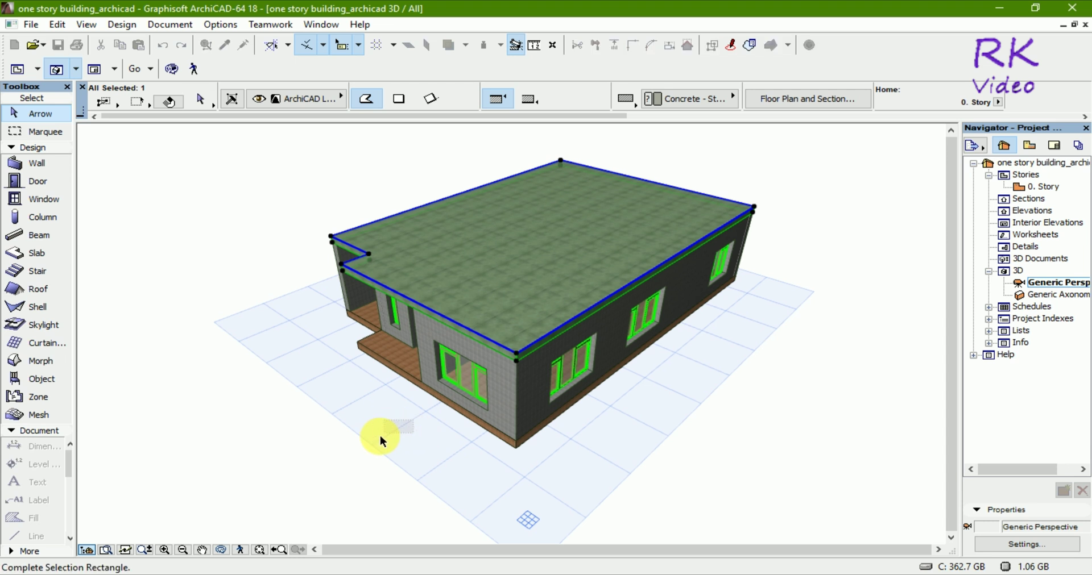
pyautogui.keyDown('shift'); pyautogui.moveTo(395, 438); pyautogui.dragTo(686, 444, button='middle'); pyautogui.keyUp('shift')
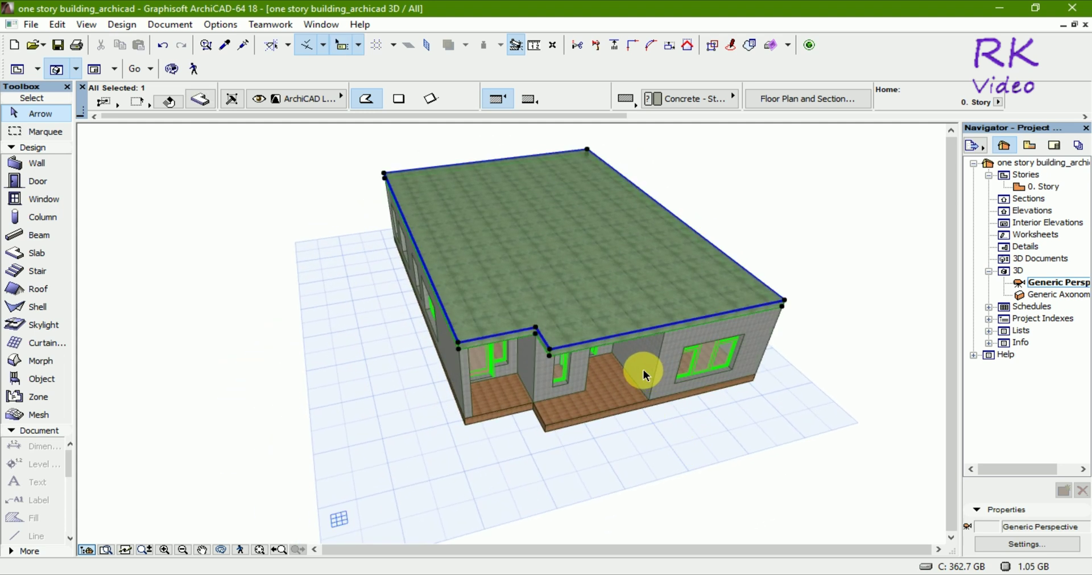
# - Set the roof slab's building material to EF-01 Concrete in Slab Selection Settings
pyautogui.click(202, 102)
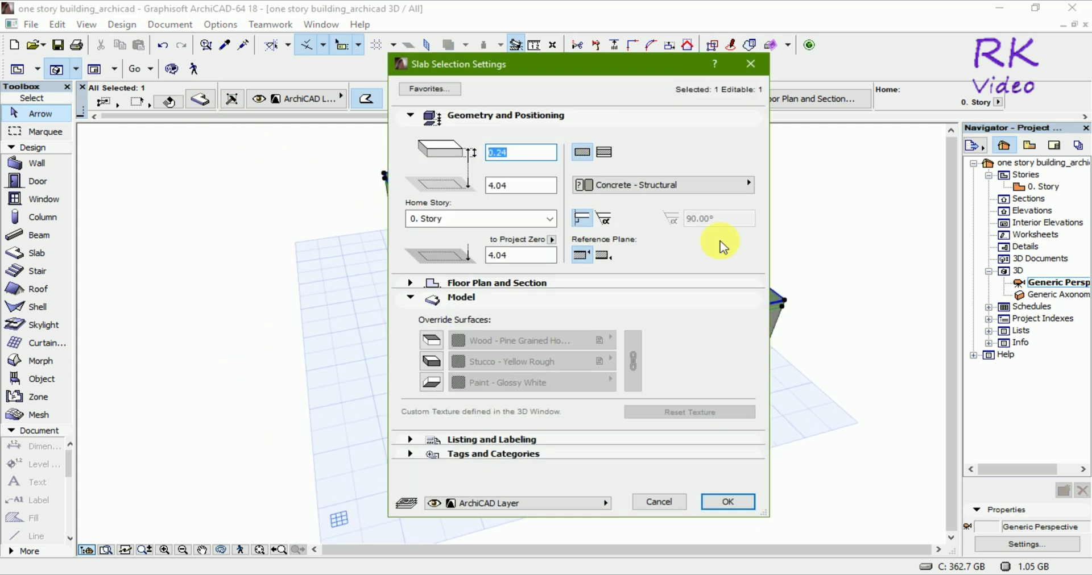
pyautogui.click(743, 194)
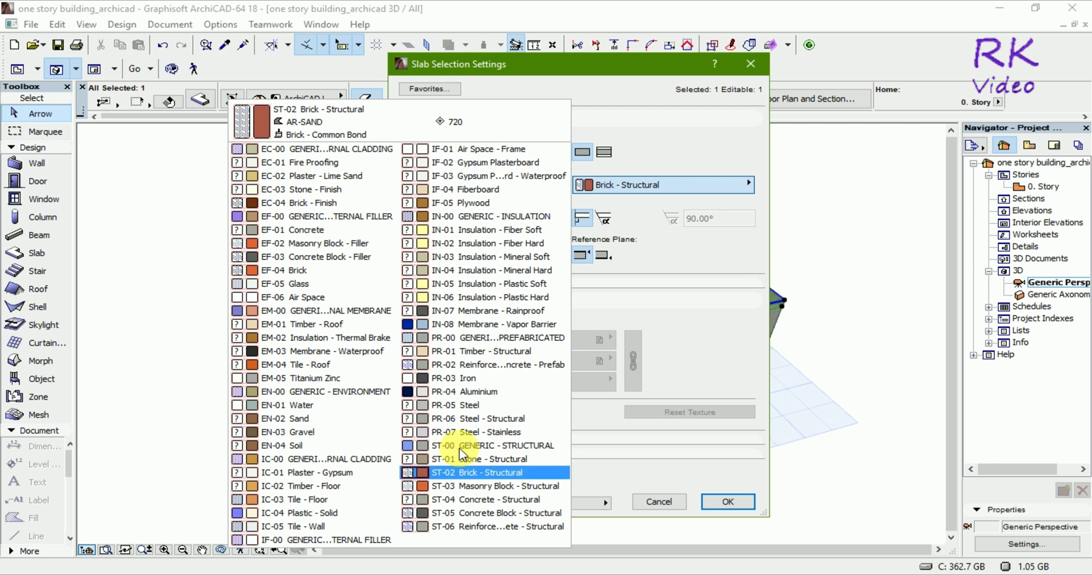
pyautogui.click(316, 232)
pyautogui.click(729, 503)
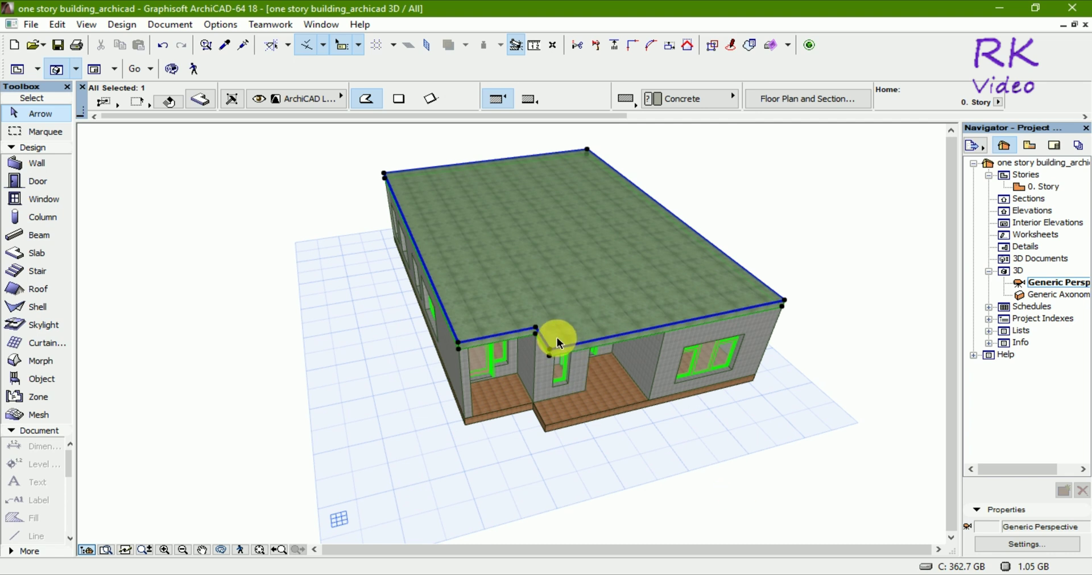
# - Set the roof slab thickness to 0.12 in its Slab Selection Settings
pyautogui.scroll(2, 538, 344)
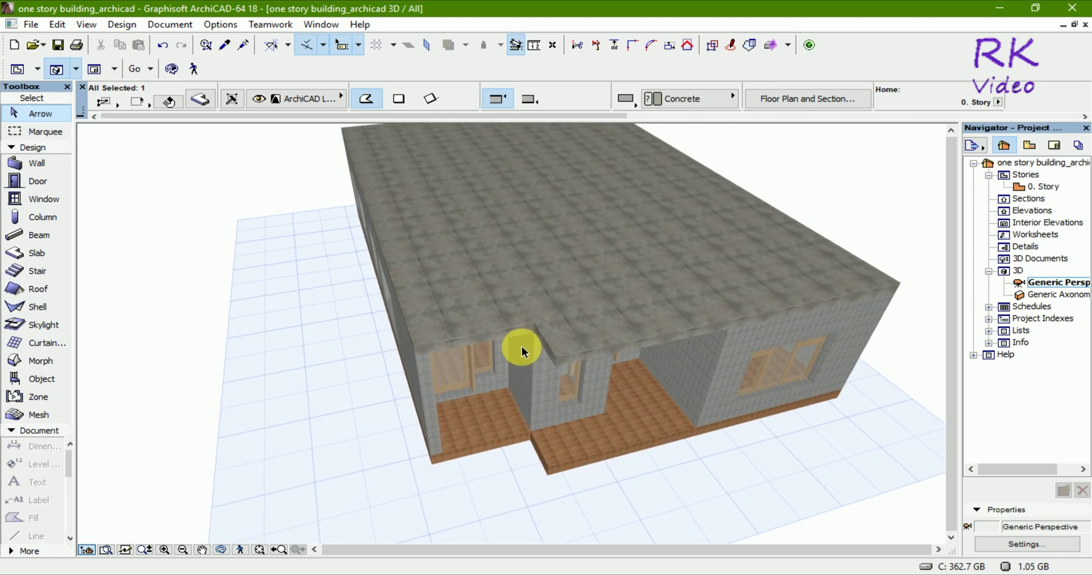
pyautogui.click(199, 100)
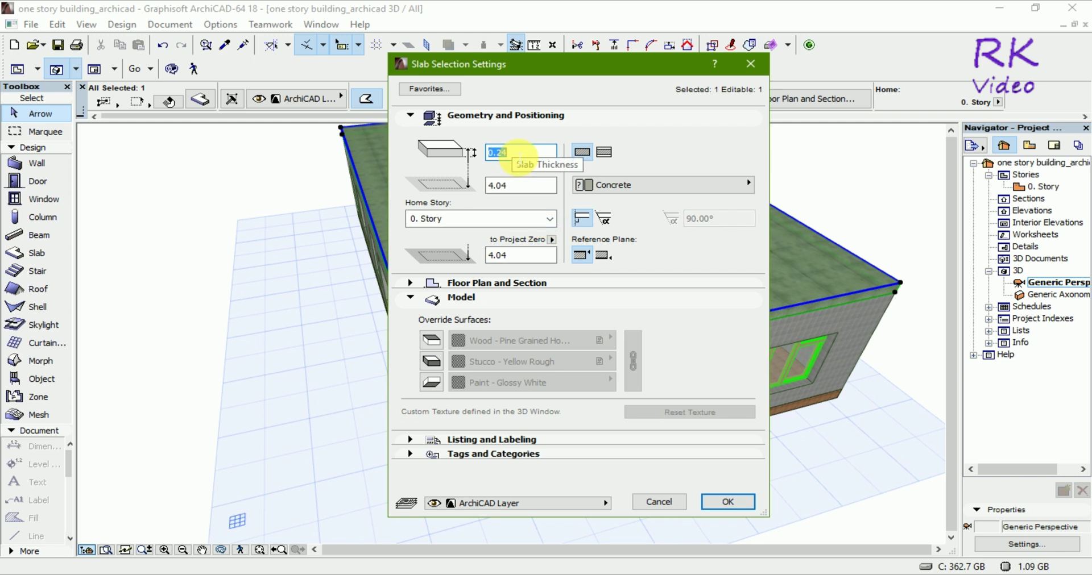
pyautogui.write('0.1')
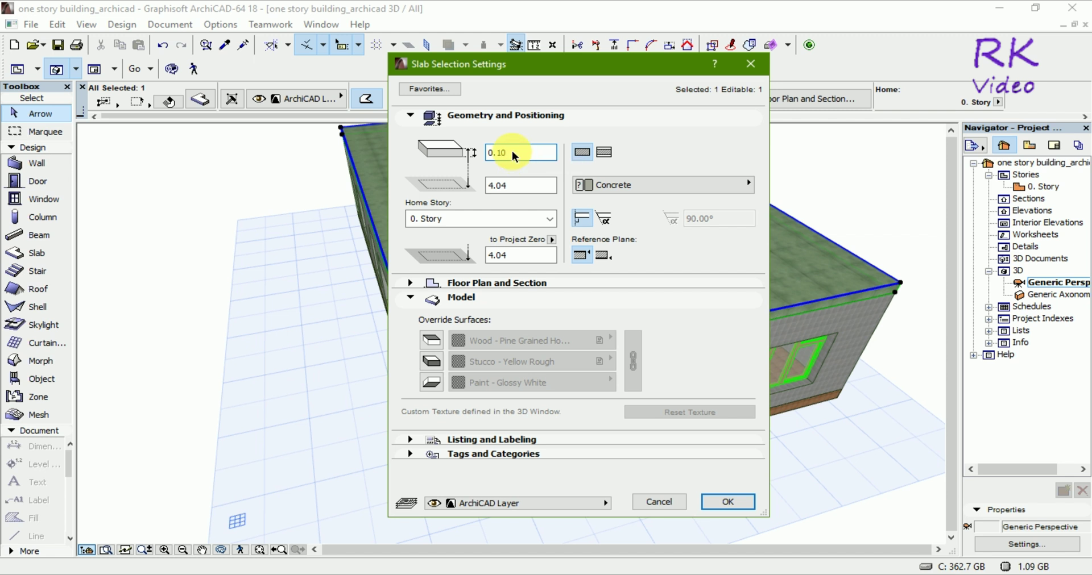
pyautogui.press('BackSpace')
pyautogui.write('2')
pyautogui.click(729, 502)
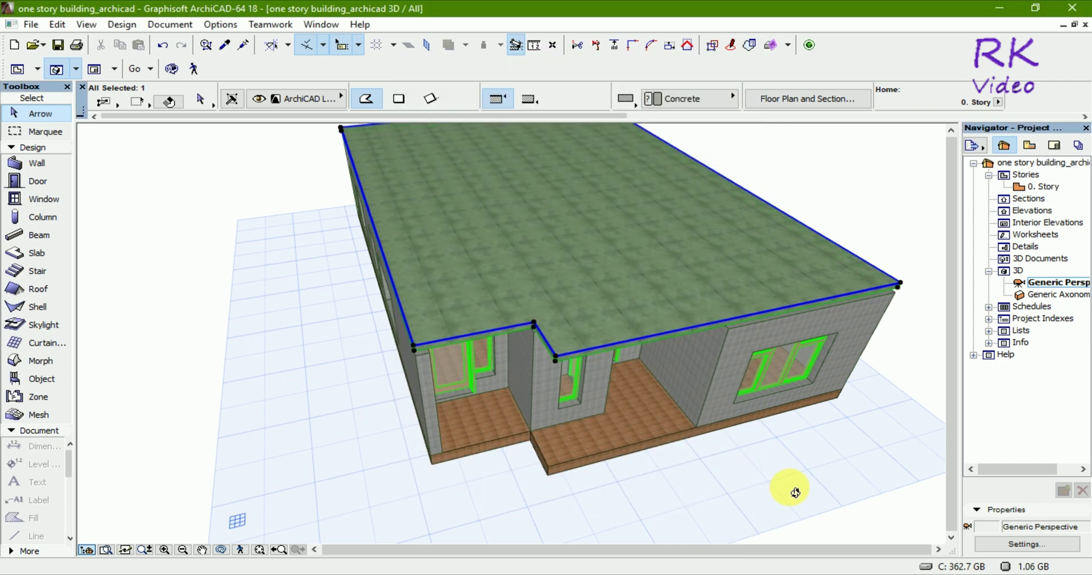
pyautogui.moveTo(792, 490)
pyautogui.keyDown('shift'); pyautogui.mouseDown(button='middle')
pyautogui.moveTo(790, 439)
pyautogui.moveTo(638, 434)
pyautogui.moveTo(585, 449)
pyautogui.mouseUp(button='middle'); pyautogui.keyUp('shift')
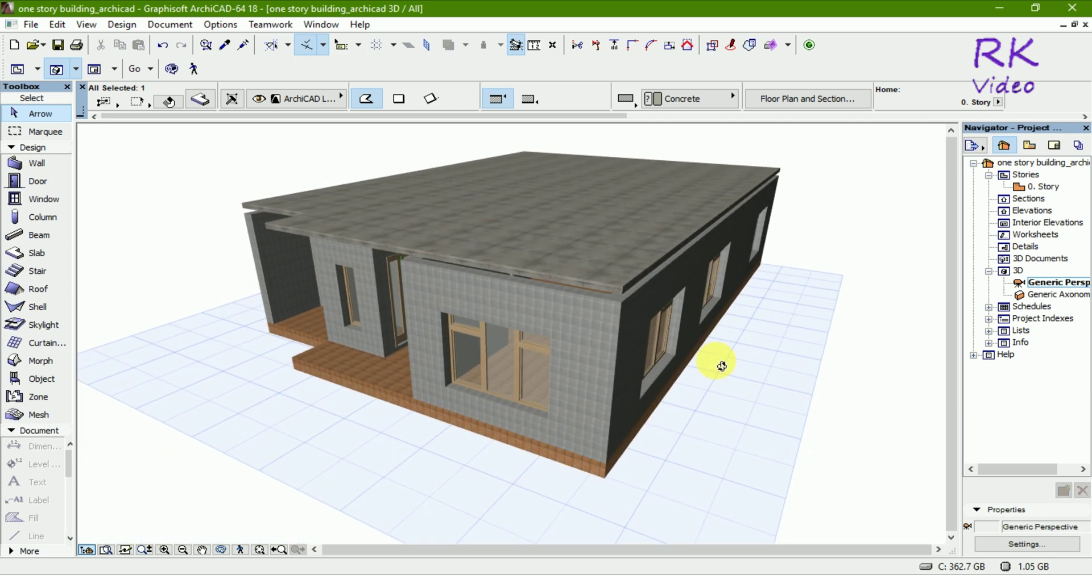
# - Move the roof slab down 0.12 with Ctrl+D so it rests flush on the wall tops, then deselect it
pyautogui.scroll(2, 636, 300)
pyautogui.scroll(2, 635, 299)
pyautogui.scroll(2, 631, 299)
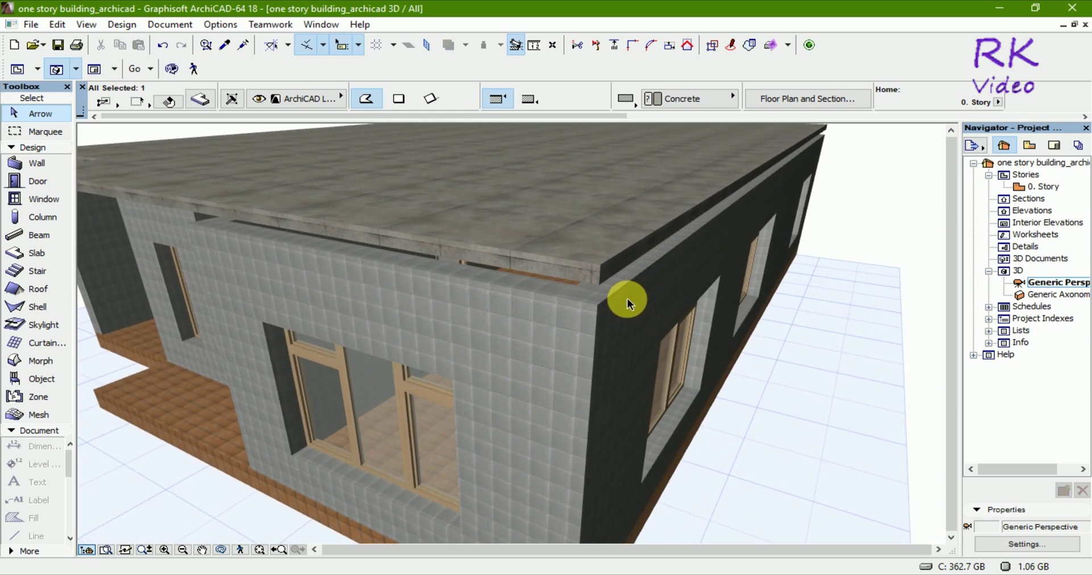
pyautogui.hotkey('ctrl', 'd')
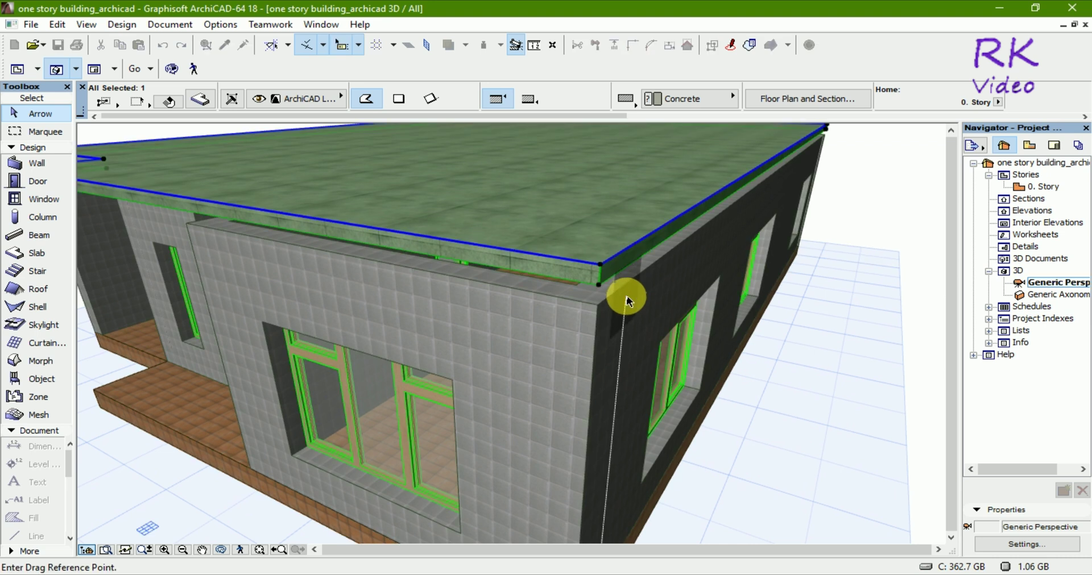
pyautogui.click(599, 283)
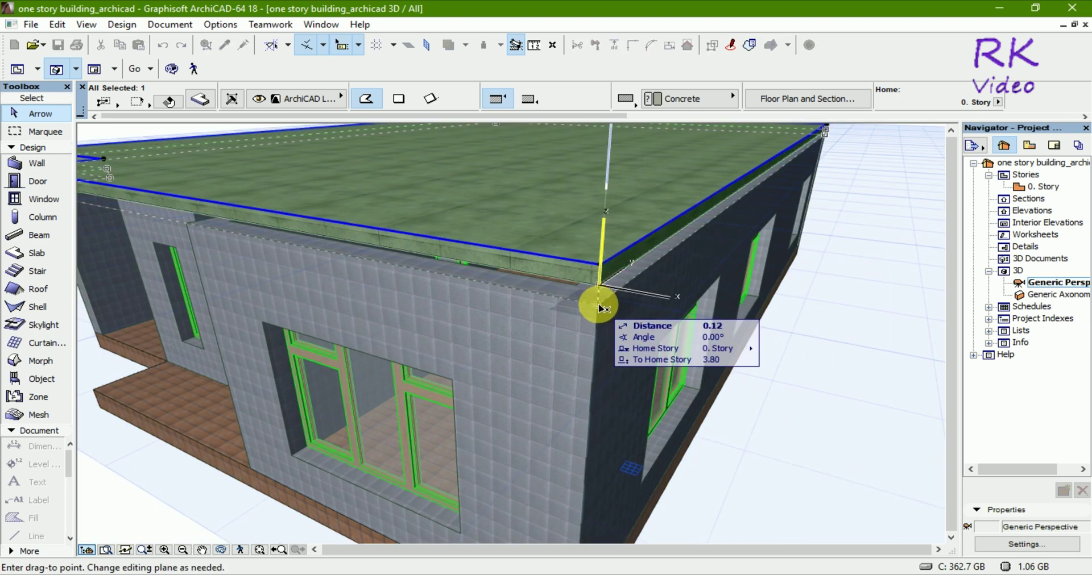
pyautogui.click(599, 306)
pyautogui.scroll(-3, 587, 346)
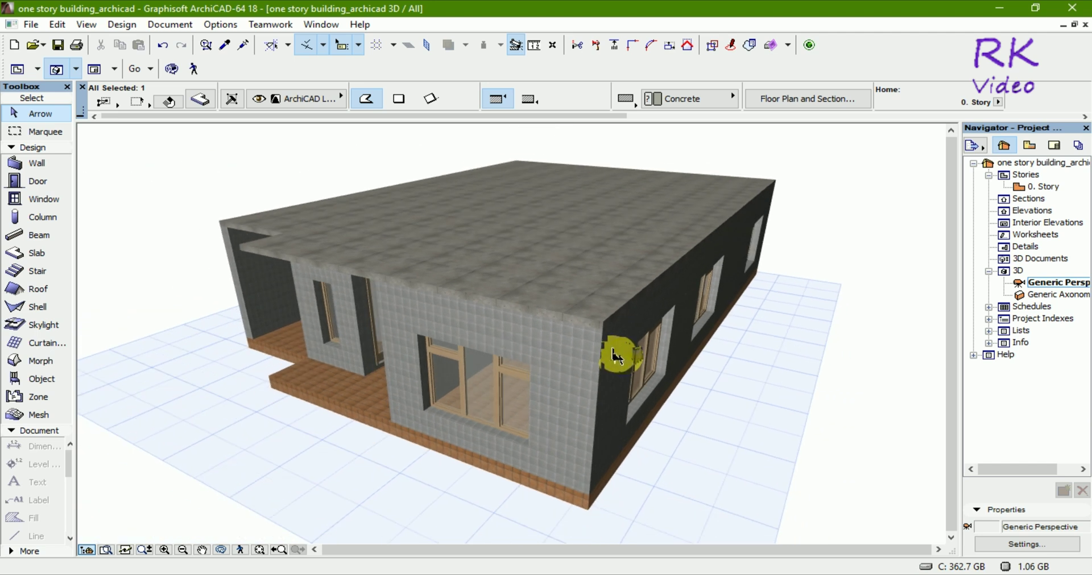
pyautogui.scroll(-2, 619, 351)
pyautogui.scroll(-2, 654, 336)
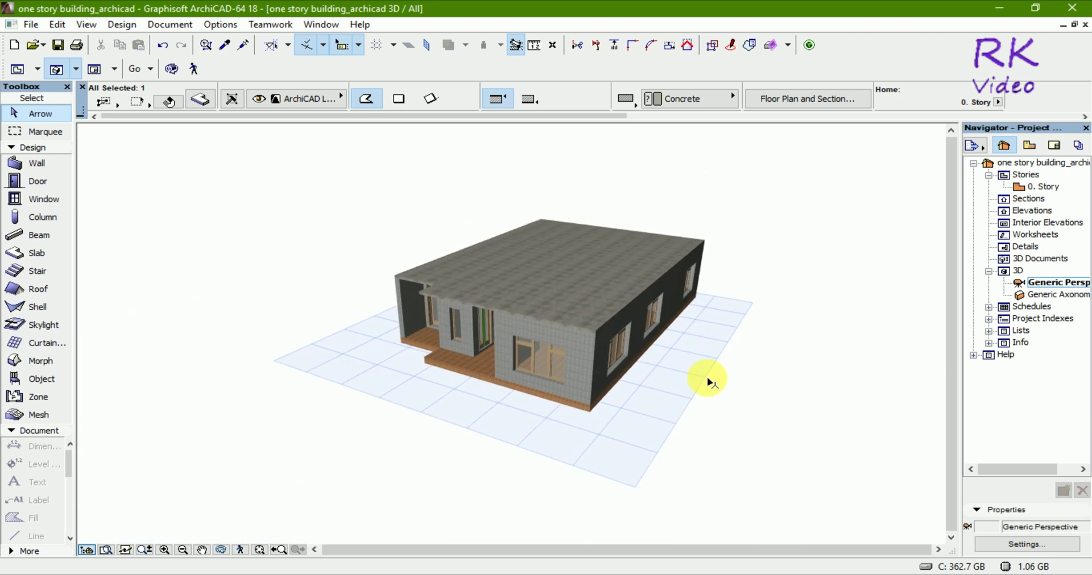
pyautogui.click(367, 235)
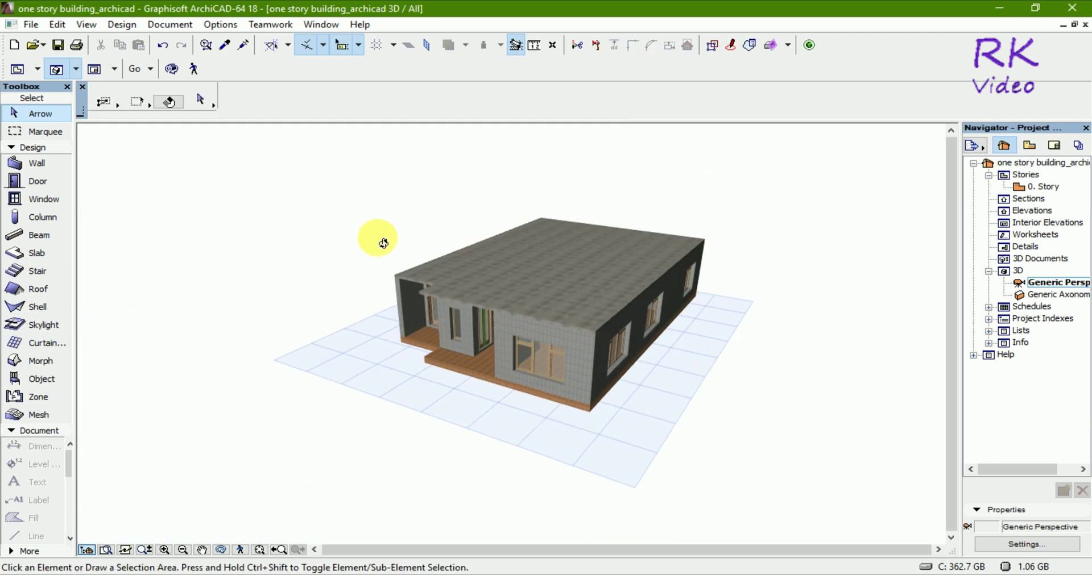
pyautogui.moveTo(377, 237)
pyautogui.keyDown('shift'); pyautogui.mouseDown(button='middle')
pyautogui.moveTo(480, 171)
pyautogui.moveTo(337, 219)
pyautogui.mouseUp(button='middle'); pyautogui.keyUp('shift')
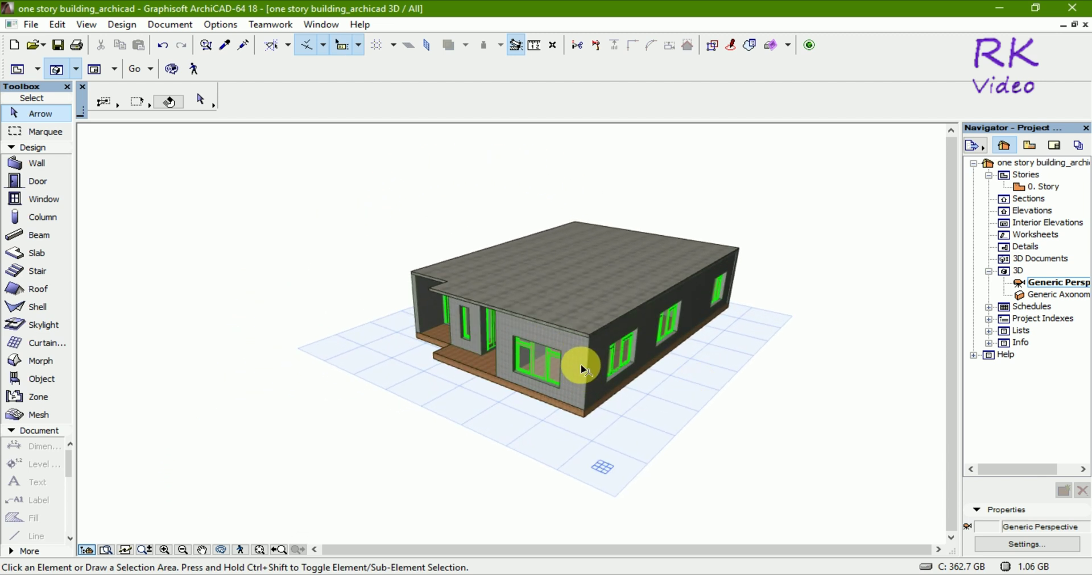
pyautogui.scroll(1, 625, 356)
pyautogui.scroll(1, 717, 364)
pyautogui.scroll(-1, 342, 319)
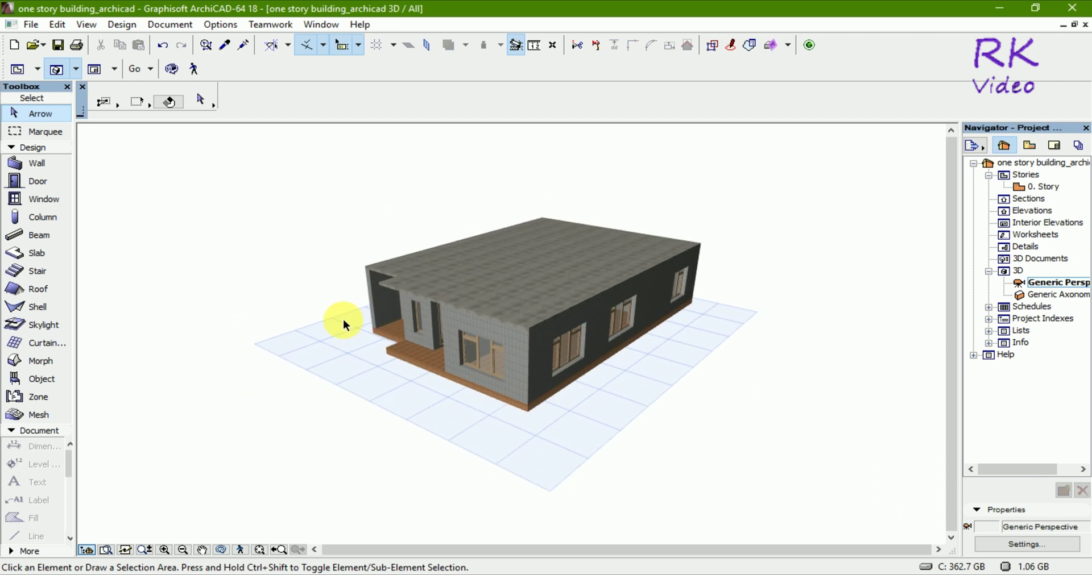
pyautogui.scroll(-1, 343, 318)
pyautogui.moveTo(707, 357)
pyautogui.keyDown('shift'); pyautogui.mouseDown(button='middle')
pyautogui.moveTo(588, 378)
pyautogui.moveTo(565, 354)
pyautogui.moveTo(726, 365)
pyautogui.moveTo(731, 398)
pyautogui.moveTo(704, 409)
pyautogui.mouseUp(button='middle'); pyautogui.keyUp('shift')
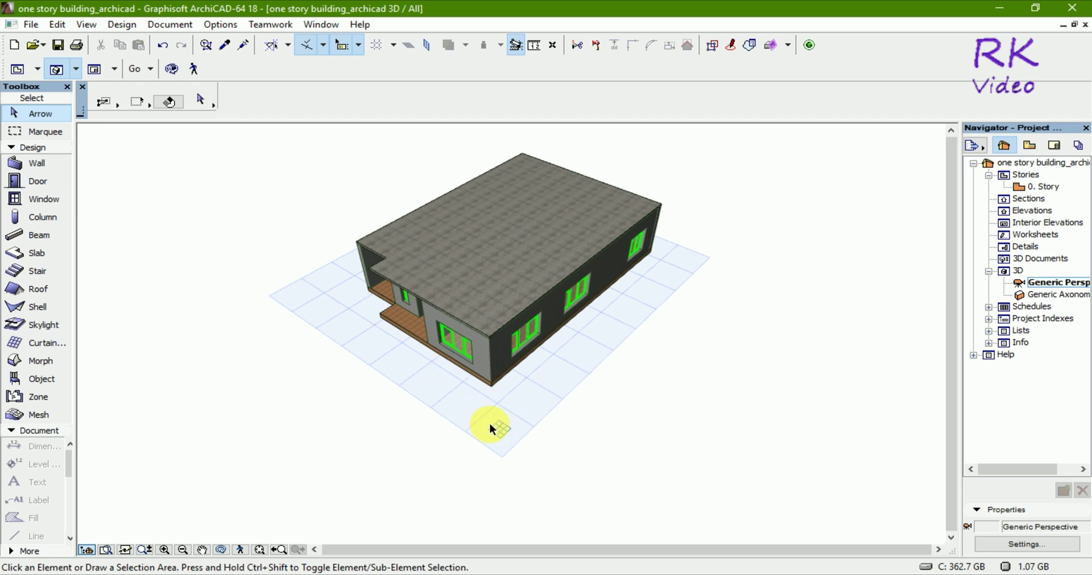
pyautogui.moveTo(673, 356)
pyautogui.keyDown('shift'); pyautogui.mouseDown(button='middle')
pyautogui.moveTo(631, 446)
pyautogui.moveTo(604, 436)
pyautogui.moveTo(804, 406)
pyautogui.mouseUp(button='middle'); pyautogui.keyUp('shift')
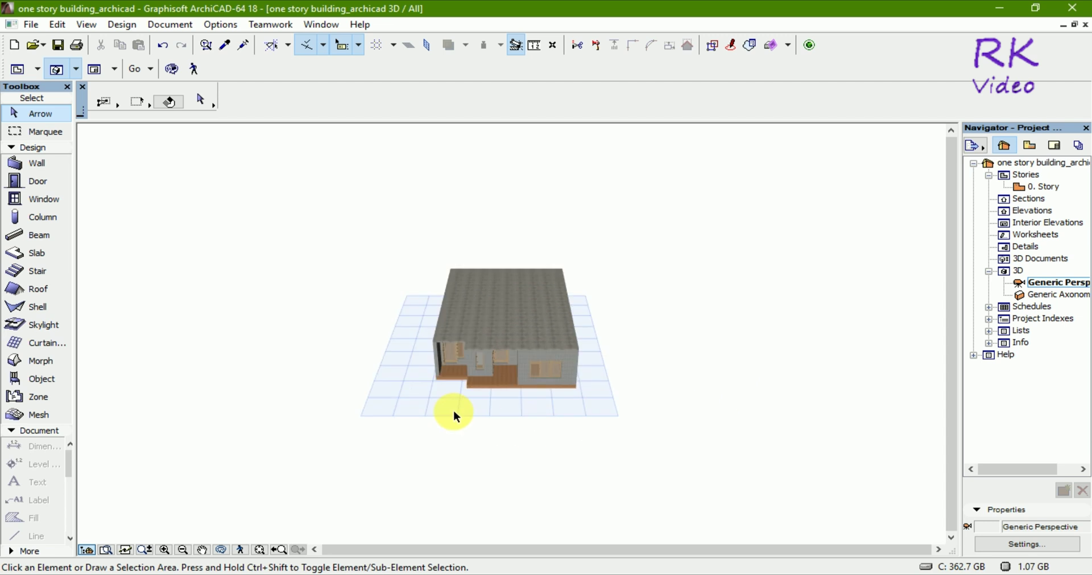
pyautogui.moveTo(420, 447)
pyautogui.keyDown('shift'); pyautogui.mouseDown(button='middle')
pyautogui.moveTo(576, 437)
pyautogui.moveTo(502, 371)
pyautogui.moveTo(577, 463)
pyautogui.mouseUp(button='middle'); pyautogui.keyUp('shift')
pyautogui.scroll(2, 496, 378)
pyautogui.scroll(2, 490, 376)
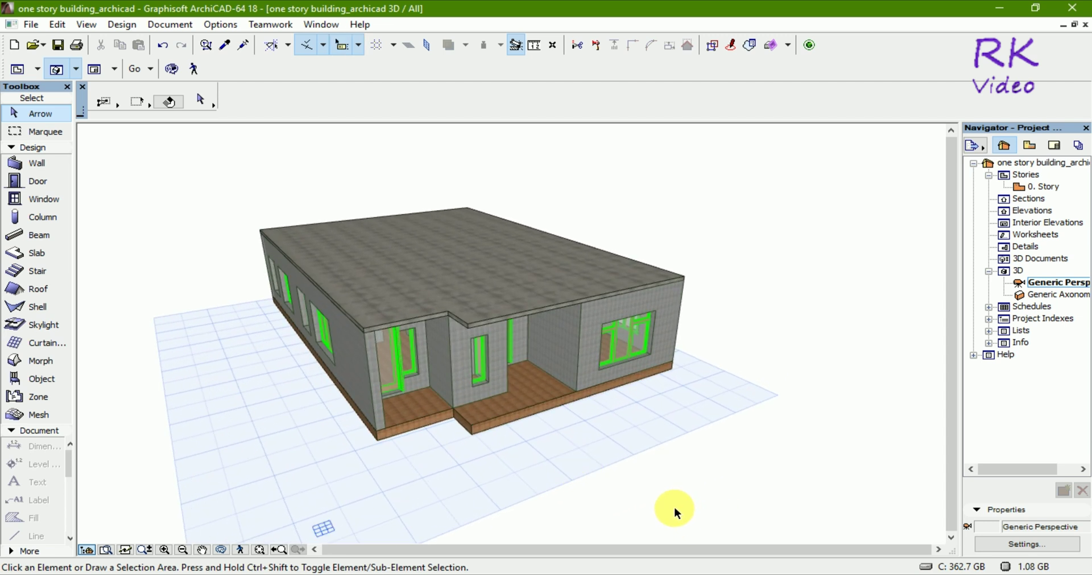
pyautogui.moveTo(680, 472)
pyautogui.keyDown('shift'); pyautogui.mouseDown(button='middle')
pyautogui.moveTo(524, 468)
pyautogui.moveTo(398, 449)
pyautogui.moveTo(692, 490)
pyautogui.moveTo(746, 466)
pyautogui.moveTo(637, 451)
pyautogui.moveTo(619, 470)
pyautogui.moveTo(653, 471)
pyautogui.moveTo(621, 488)
pyautogui.moveTo(438, 485)
pyautogui.moveTo(366, 470)
pyautogui.moveTo(451, 471)
pyautogui.moveTo(400, 479)
pyautogui.mouseUp(button='middle'); pyautogui.keyUp('shift')
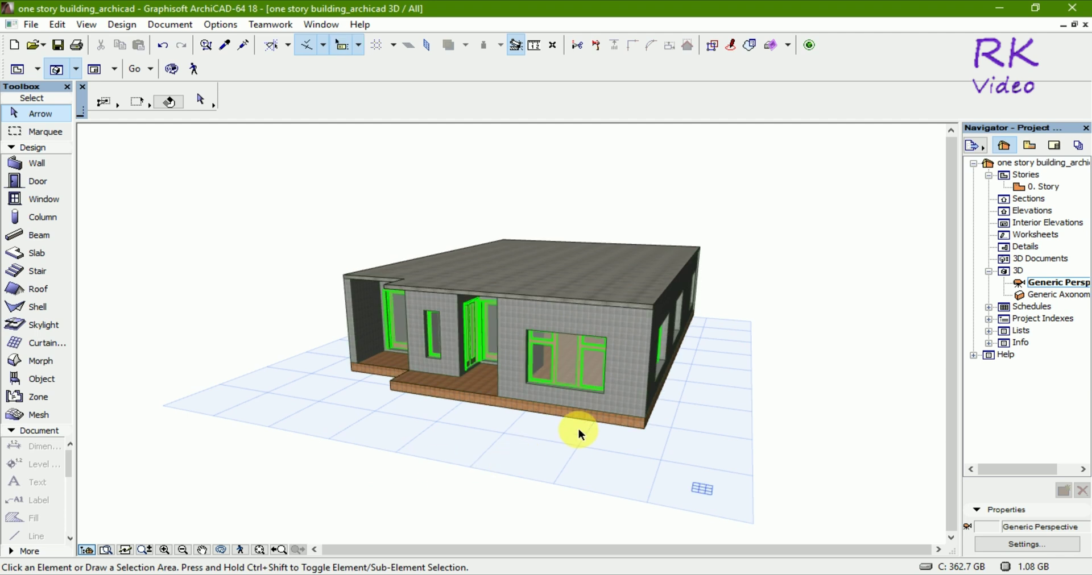
pyautogui.scroll(2, 451, 347)
pyautogui.scroll(1, 449, 353)
pyautogui.scroll(2, 449, 354)
pyautogui.scroll(1, 449, 354)
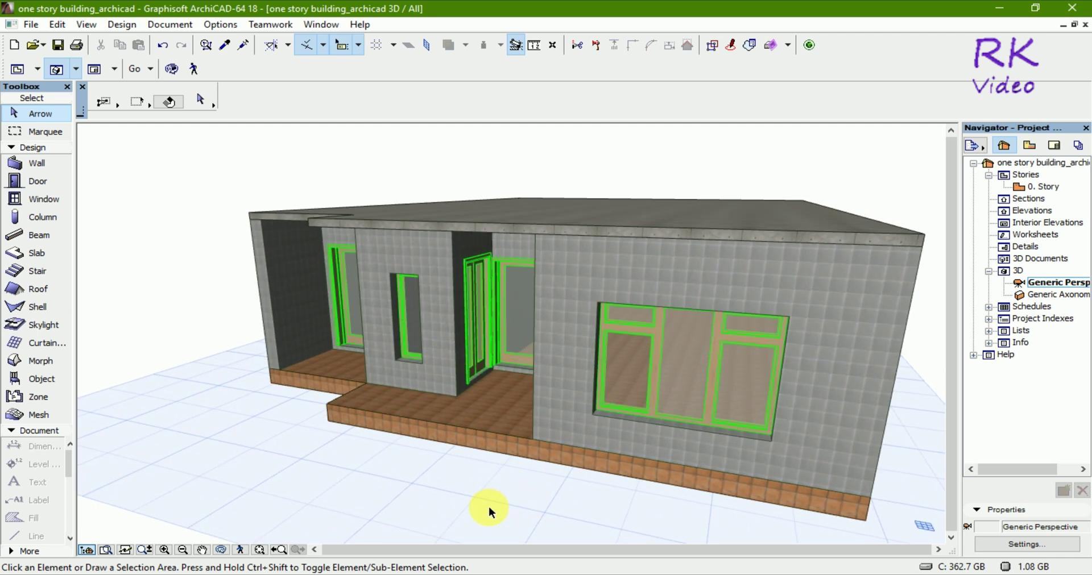
pyautogui.scroll(-2, 424, 437)
pyautogui.scroll(-2, 424, 436)
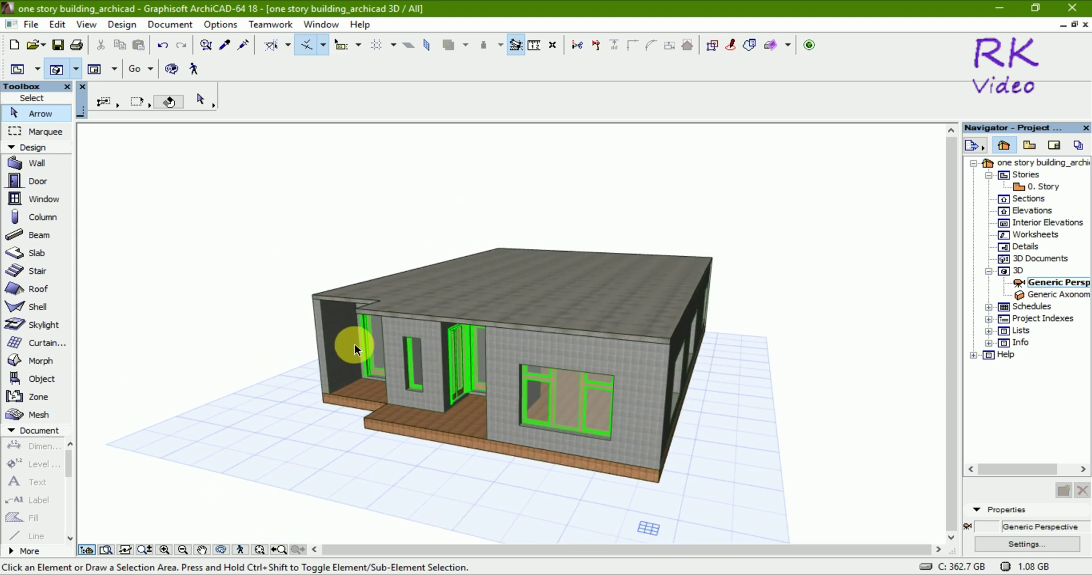
pyautogui.scroll(-1, 678, 438)
pyautogui.scroll(2, 665, 450)
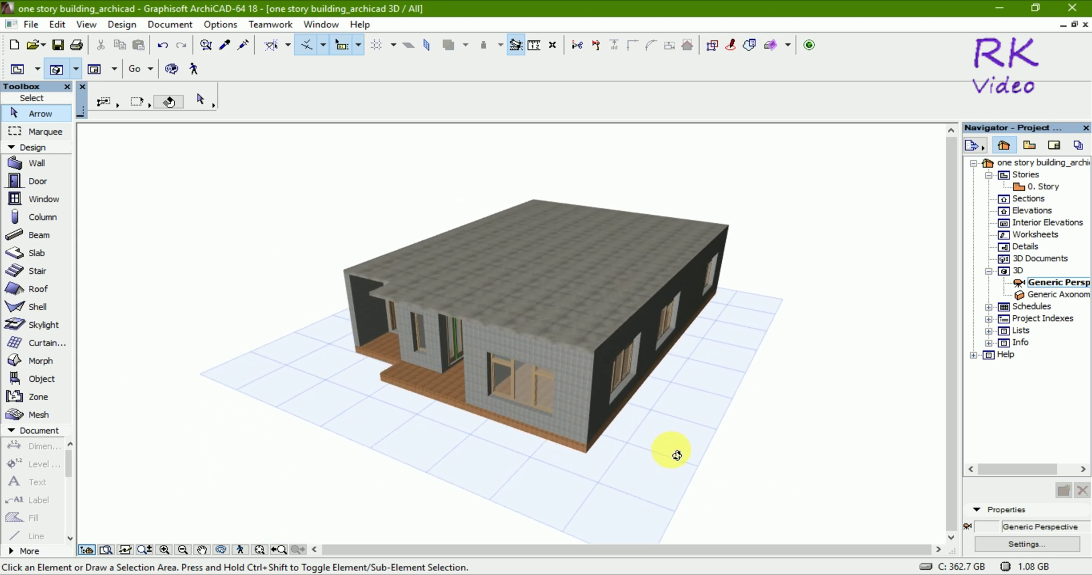
pyautogui.moveTo(370, 449)
pyautogui.keyDown('shift'); pyautogui.mouseDown(button='middle')
pyautogui.moveTo(650, 371)
pyautogui.moveTo(624, 360)
pyautogui.moveTo(580, 391)
pyautogui.moveTo(575, 451)
pyautogui.mouseUp(button='middle'); pyautogui.keyUp('shift')
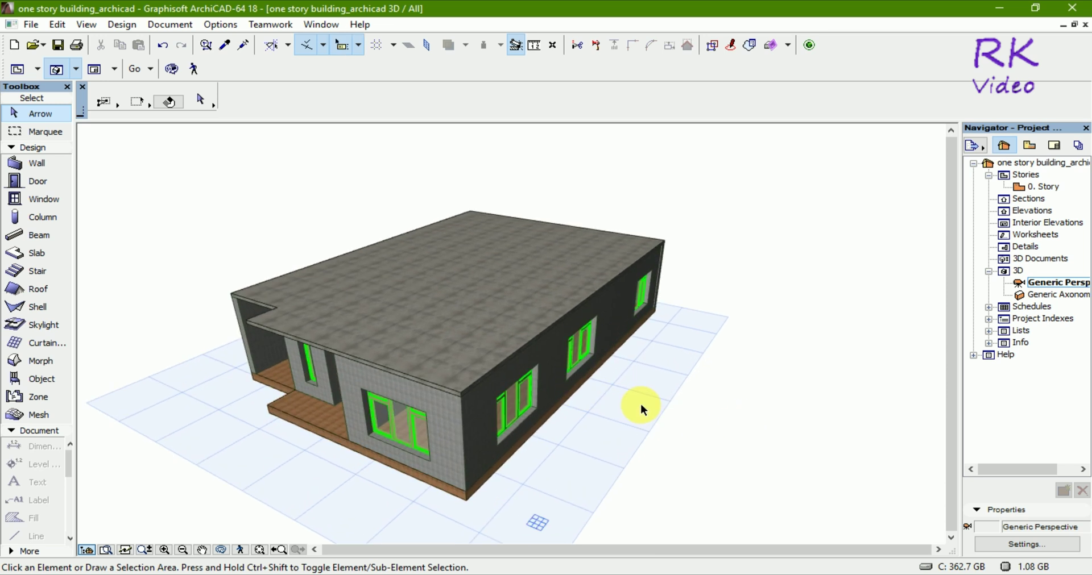
pyautogui.keyDown('shift'); pyautogui.moveTo(640, 403); pyautogui.dragTo(642, 409, button='middle'); pyautogui.keyUp('shift')
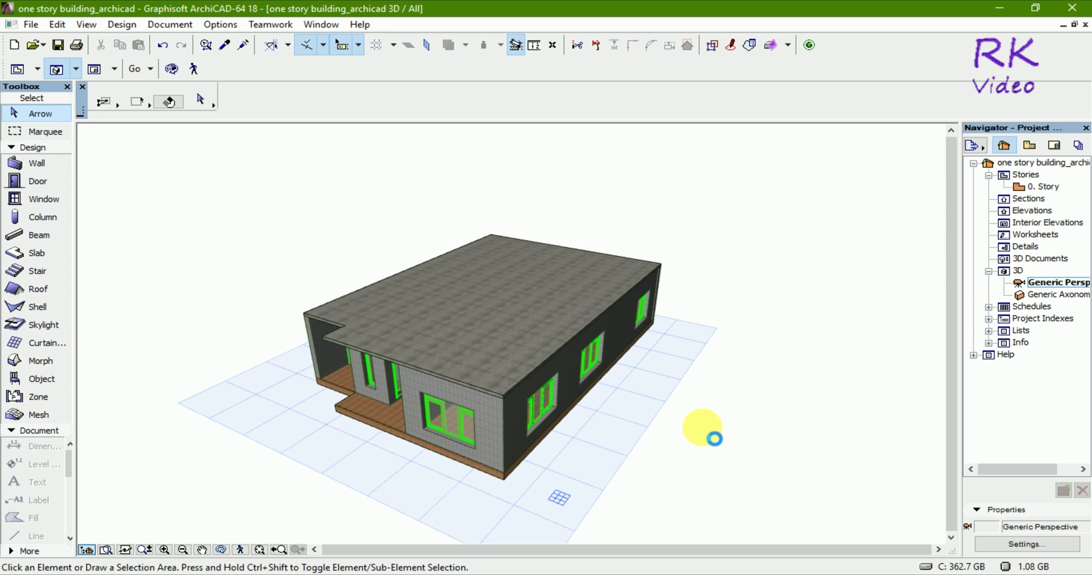